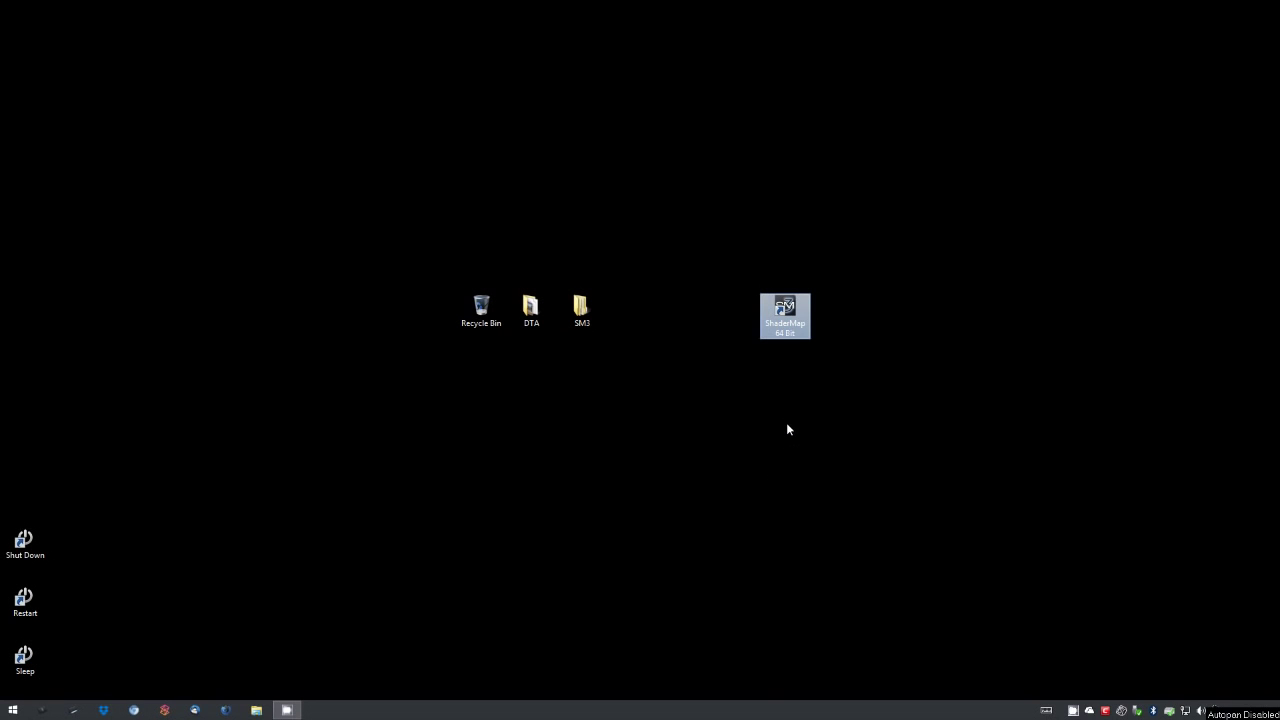
Launch ShaderMap 3 64 Bit from the desktop shortcut to start a new project.
double_click(787, 316)
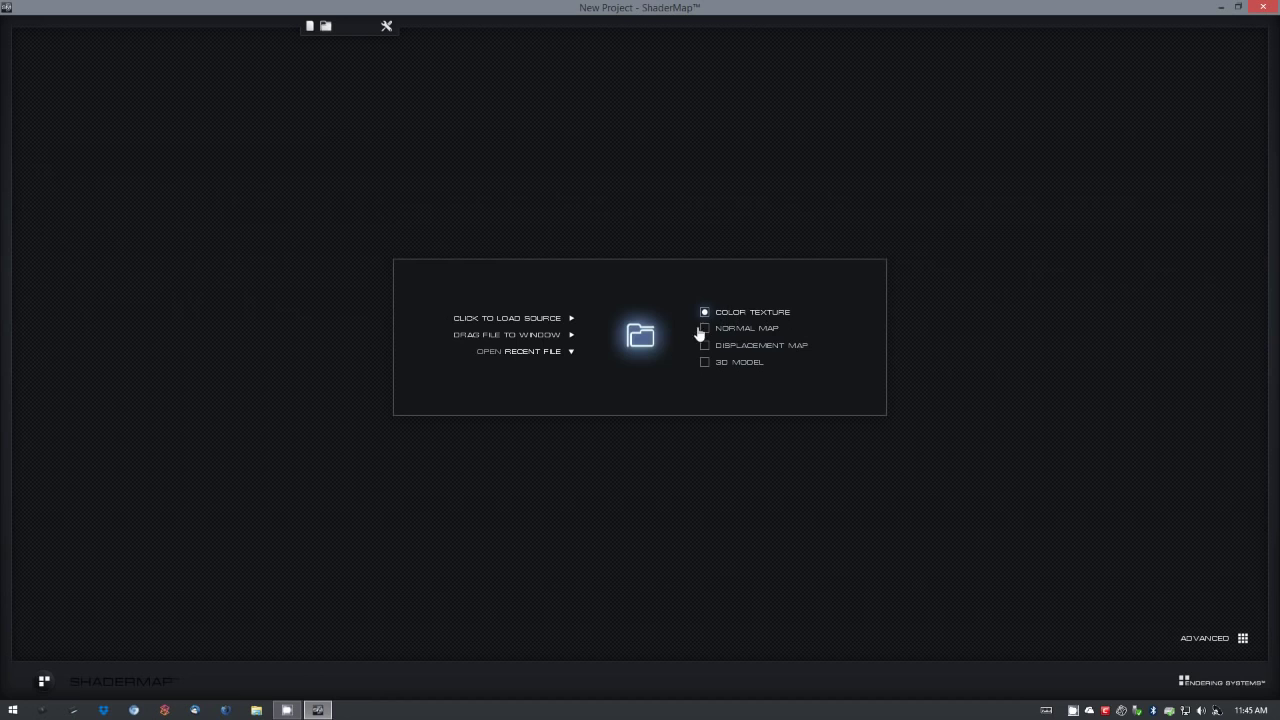
Load flower.jpg from SM3's Introduction to ShaderMap folder as the colour texture.
left_click(641, 338)
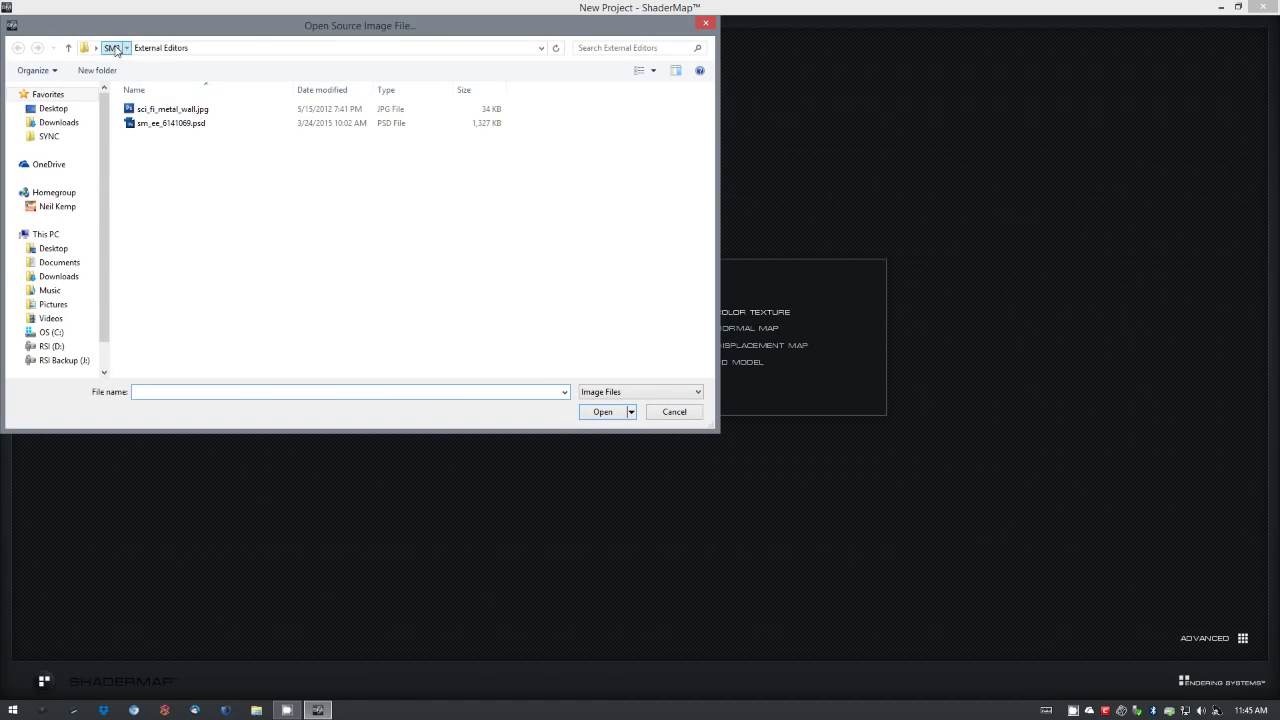
left_click(111, 47)
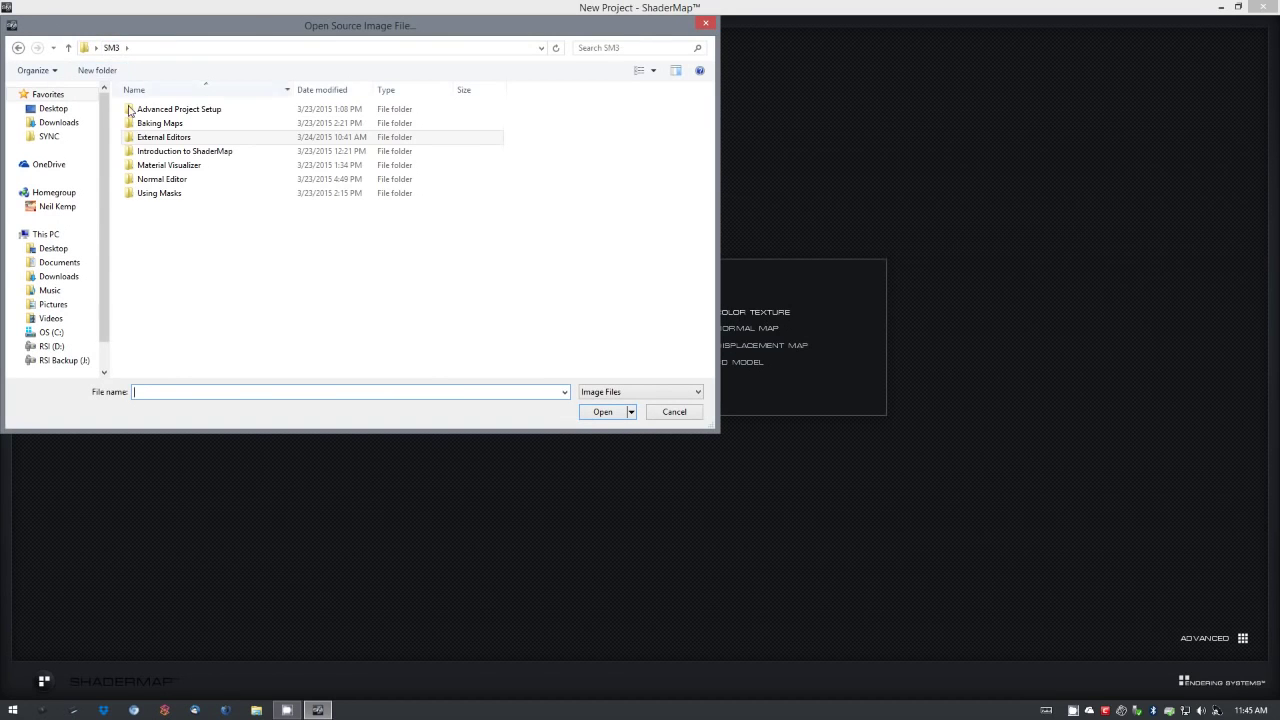
double_click(172, 151)
left_click(220, 133)
double_click(220, 132)
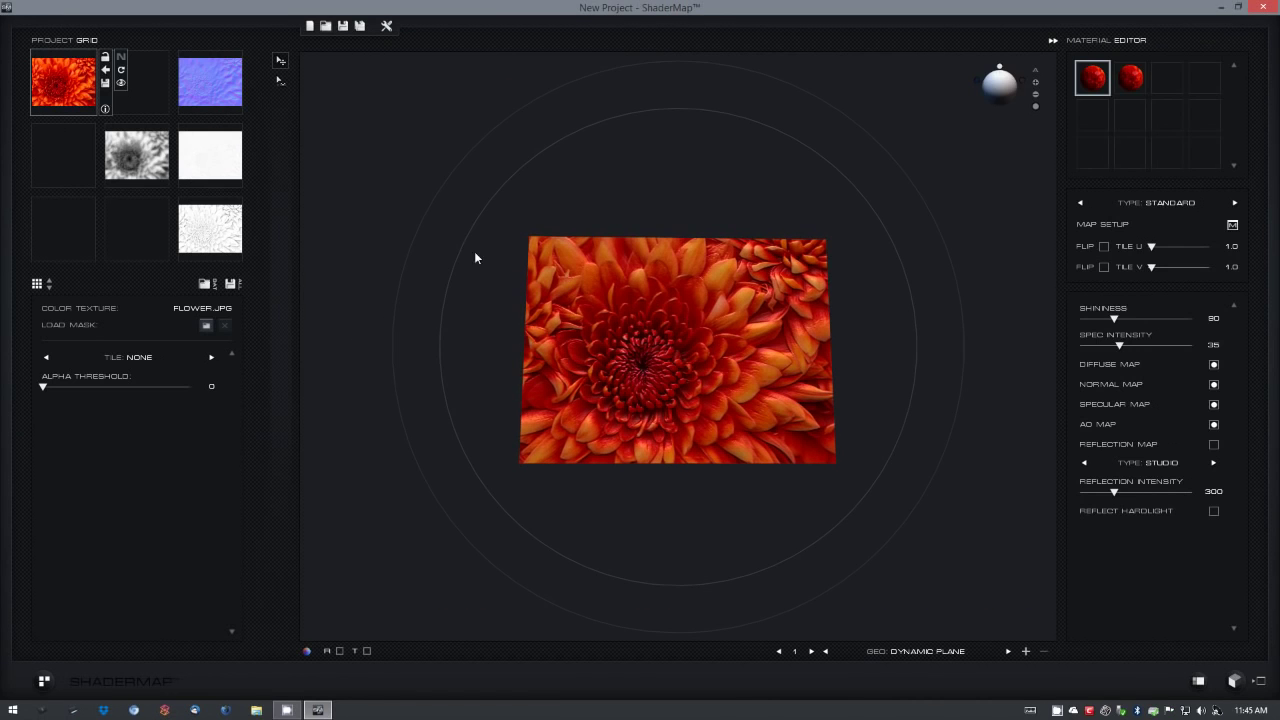
Review the displacement, normal, ambient occlusion and specular map settings.
left_click(145, 169)
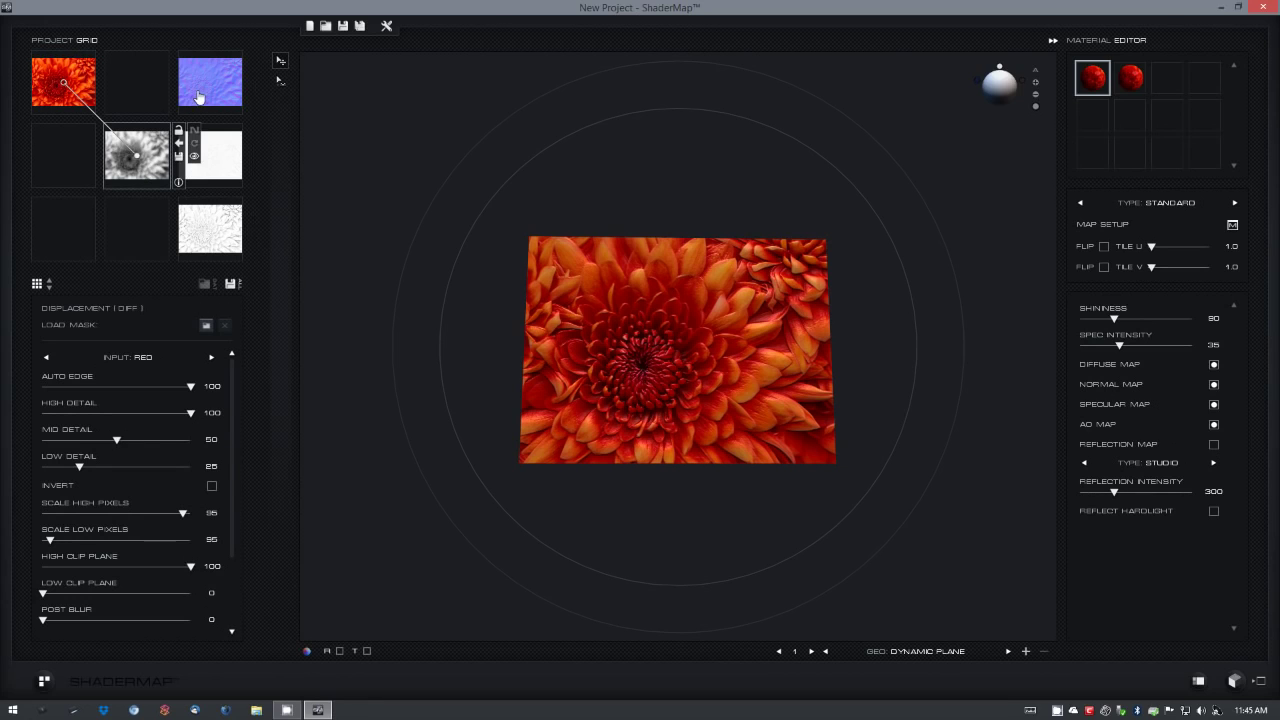
left_click(234, 95)
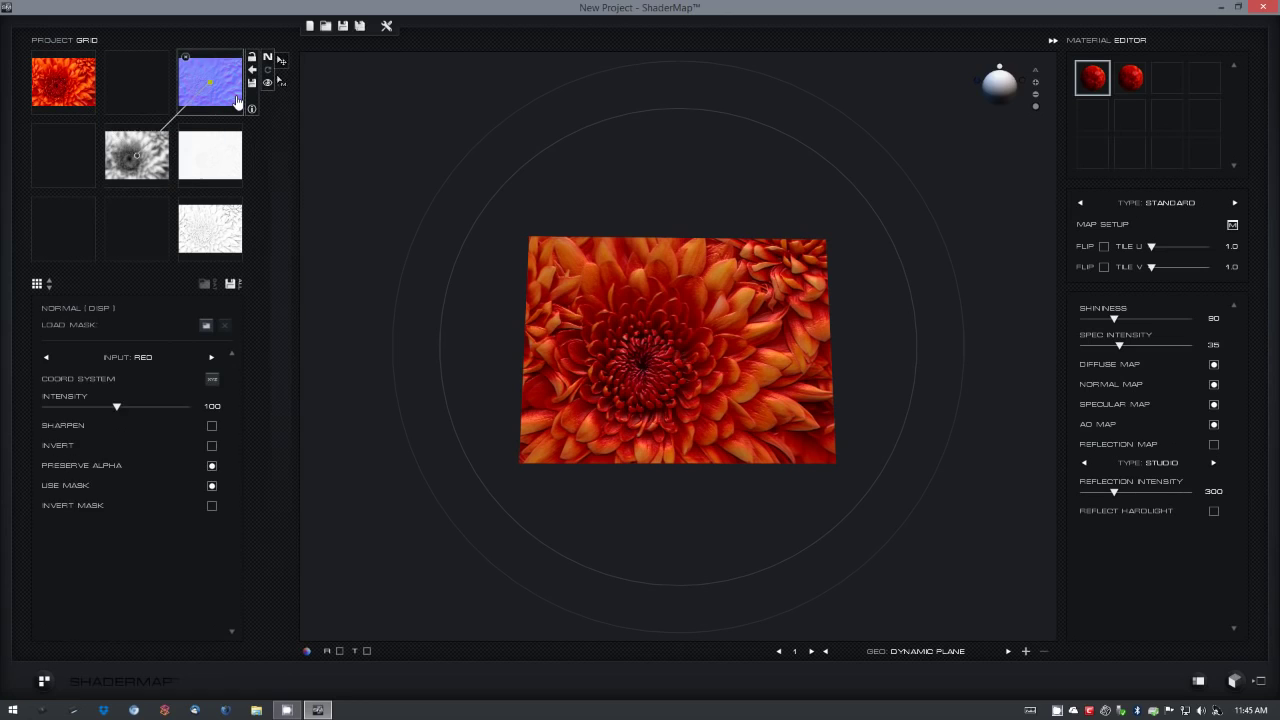
left_click(224, 165)
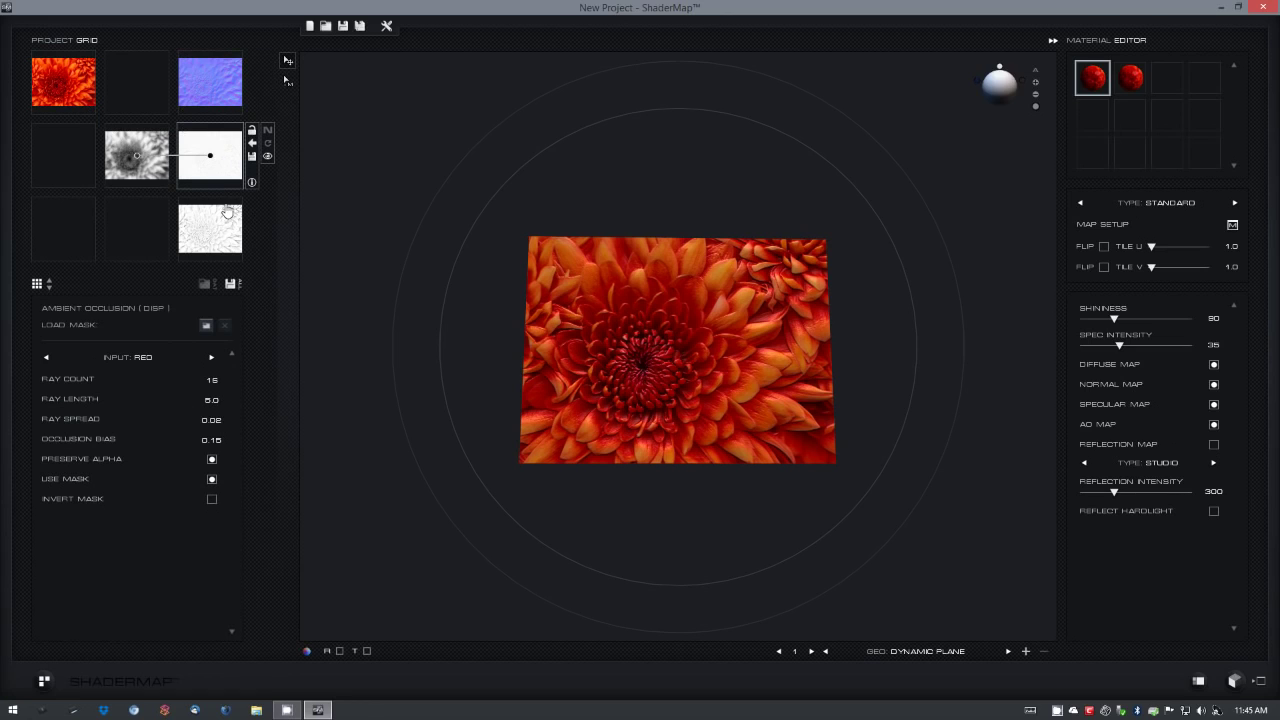
left_click(232, 244)
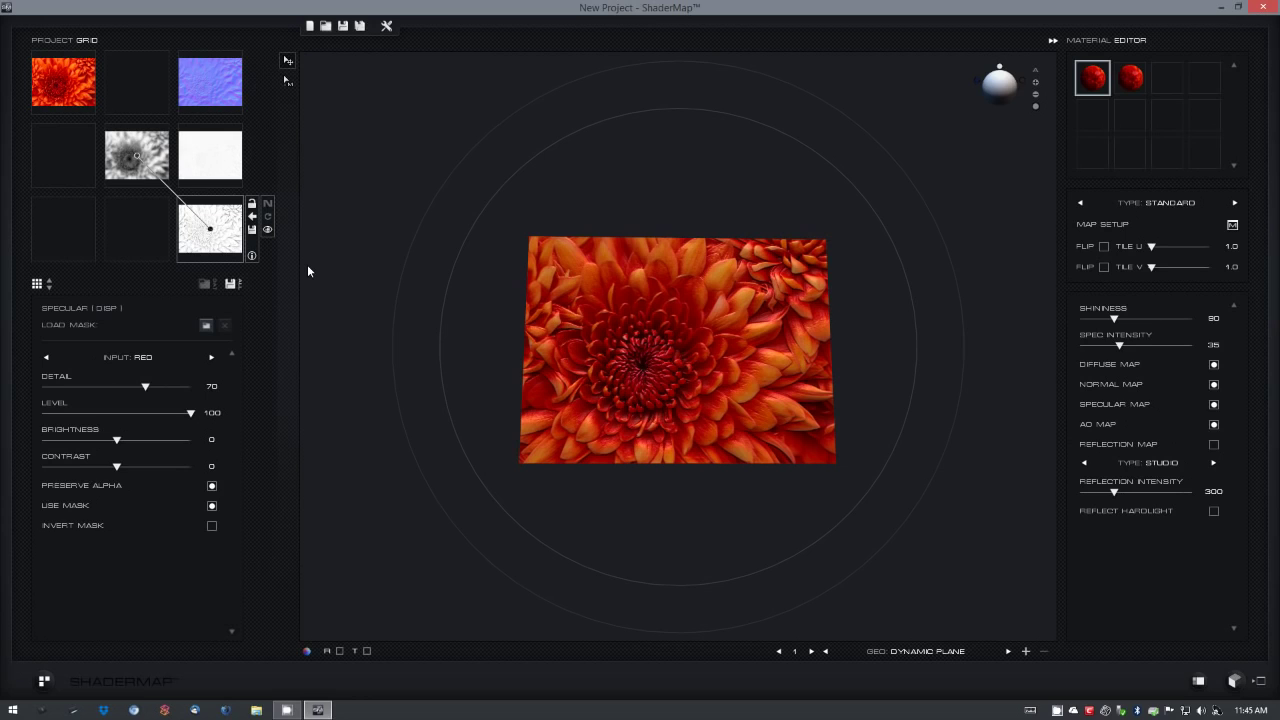
Lower the displacement map's Auto Edge to 24 and tilt the preview to check the relief.
left_click(152, 172)
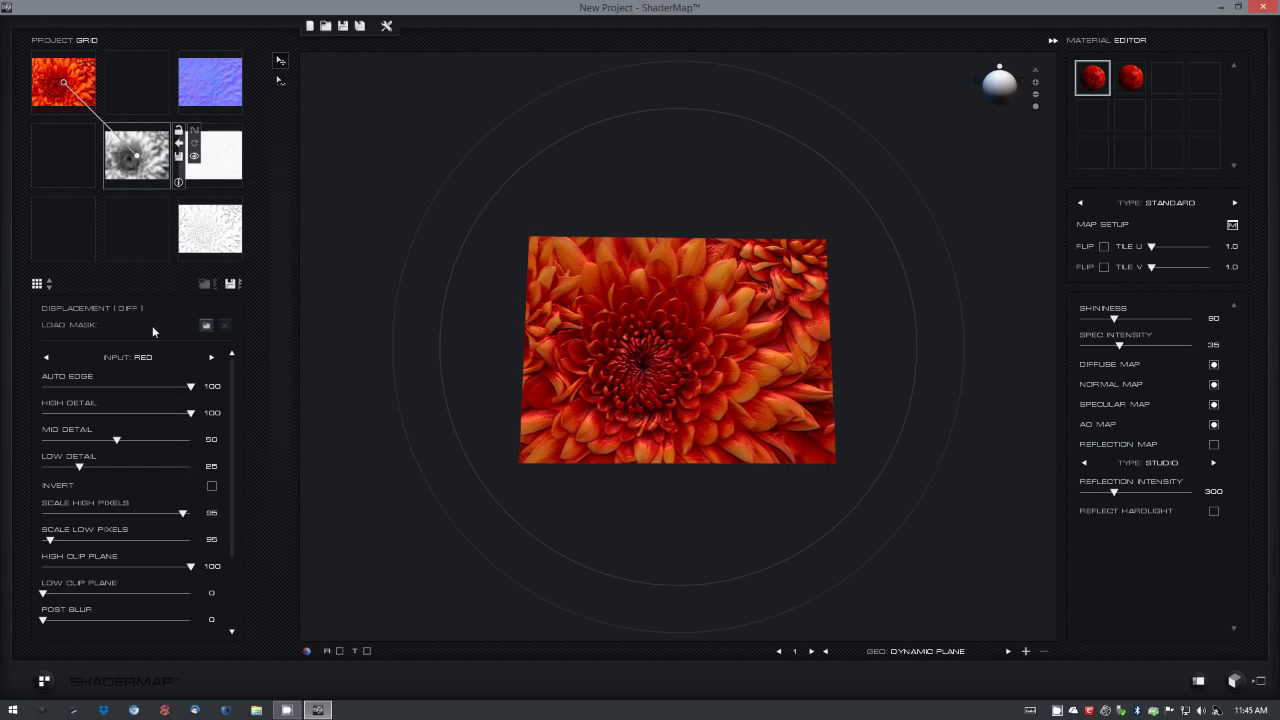
left_click_drag(182, 386, 77, 387)
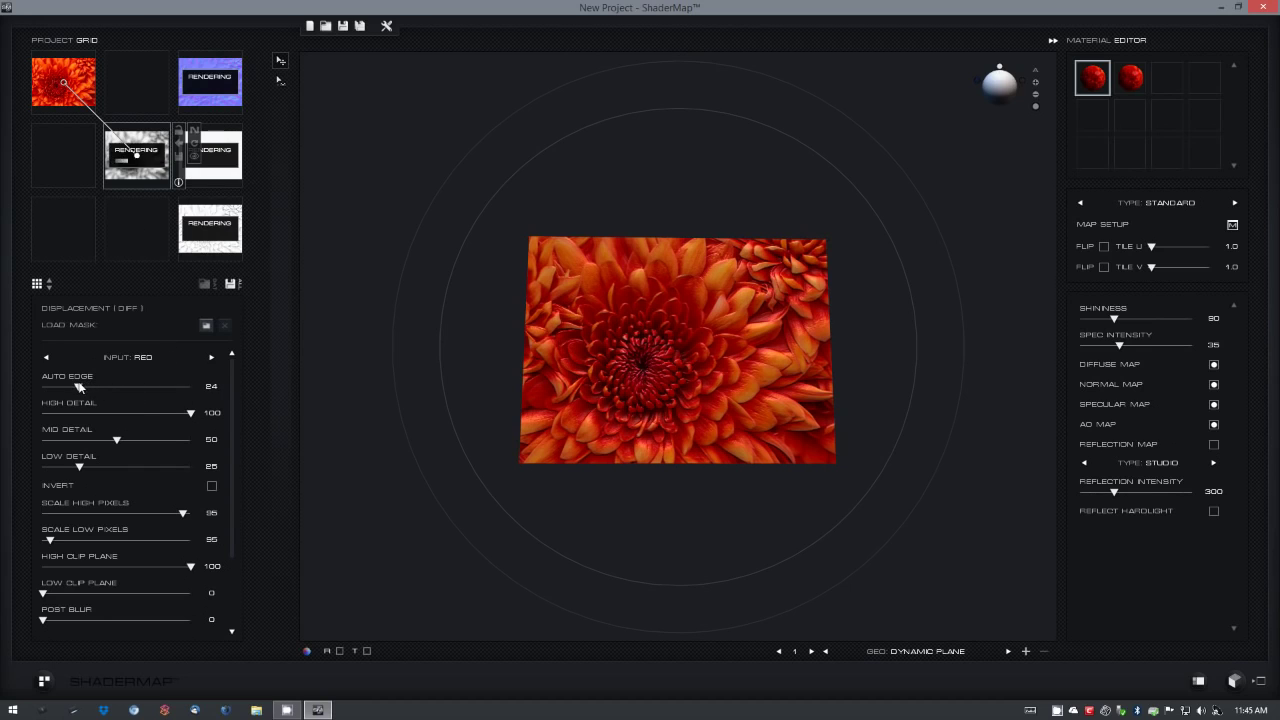
left_click_drag(661, 342, 690, 368)
left_click_drag(754, 313, 716, 347)
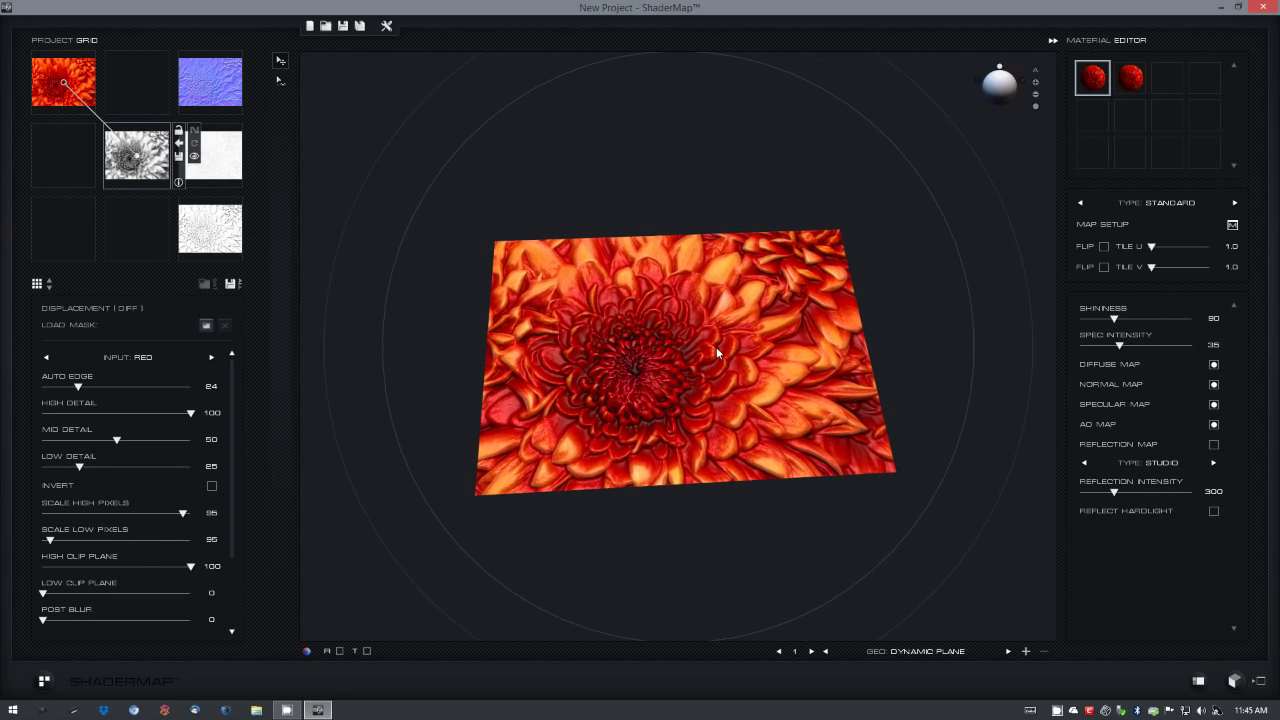
Apply the second, displacement material to the flower plane.
scroll(704, 371, "up", 2)
mouse_move(689, 389)
left_mouse_down()
mouse_move(679, 376)
mouse_move(686, 403)
left_mouse_up()
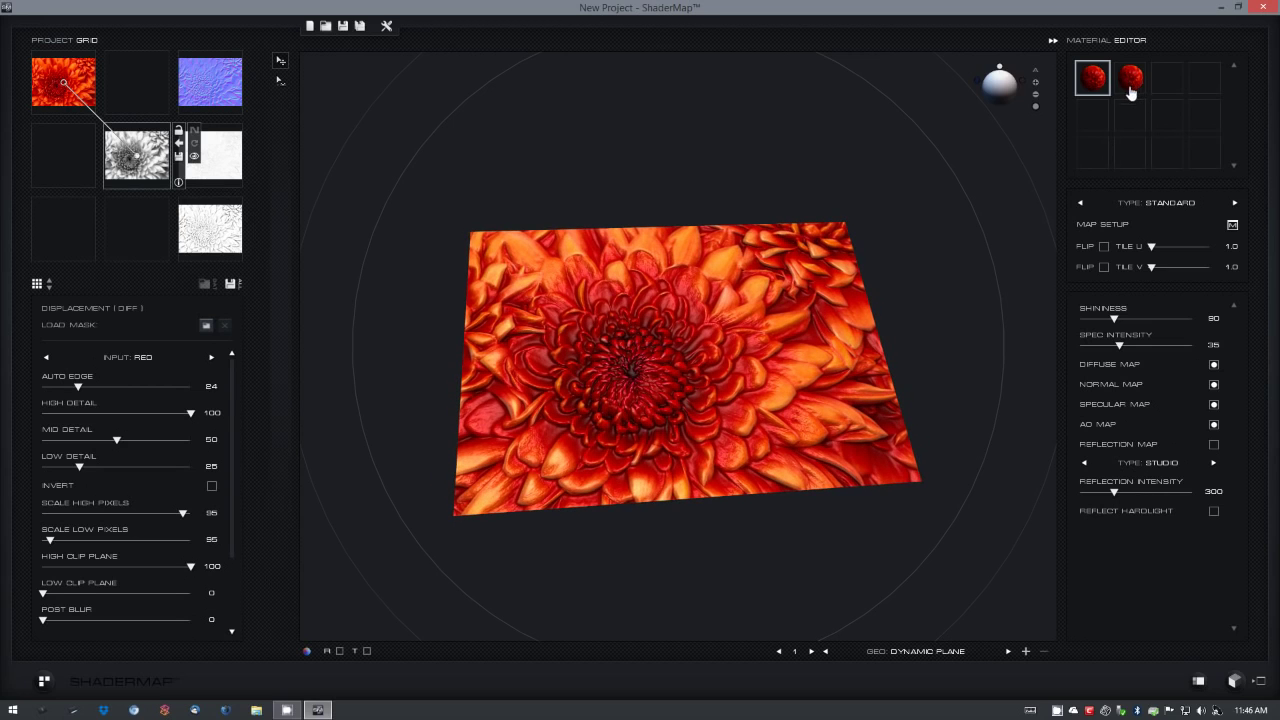
mouse_move(1134, 86)
left_mouse_down()
mouse_move(1063, 149)
mouse_move(838, 245)
mouse_move(776, 299)
mouse_move(690, 338)
mouse_move(726, 334)
left_mouse_up()
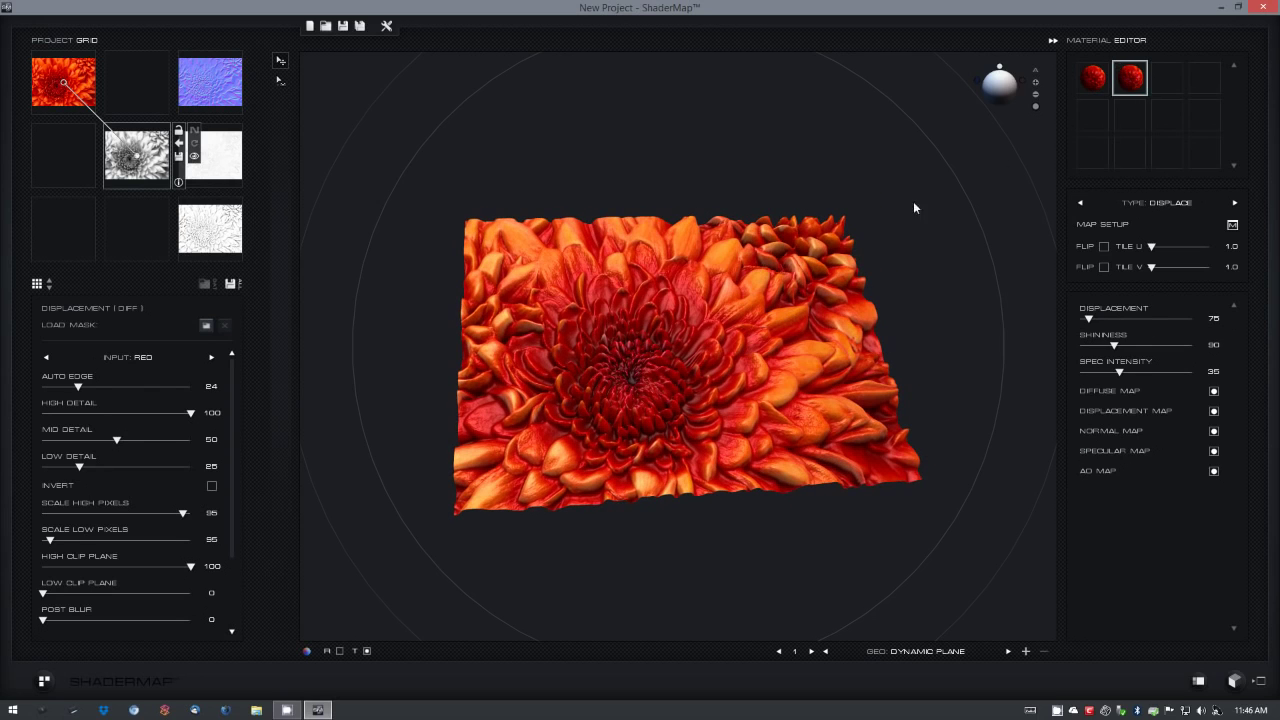
Reduce the material's Displacement strength from 75 to 59 and inspect the plane from above.
mouse_move(746, 302)
left_mouse_down()
mouse_move(767, 298)
mouse_move(692, 317)
mouse_move(709, 328)
mouse_move(732, 300)
left_mouse_up()
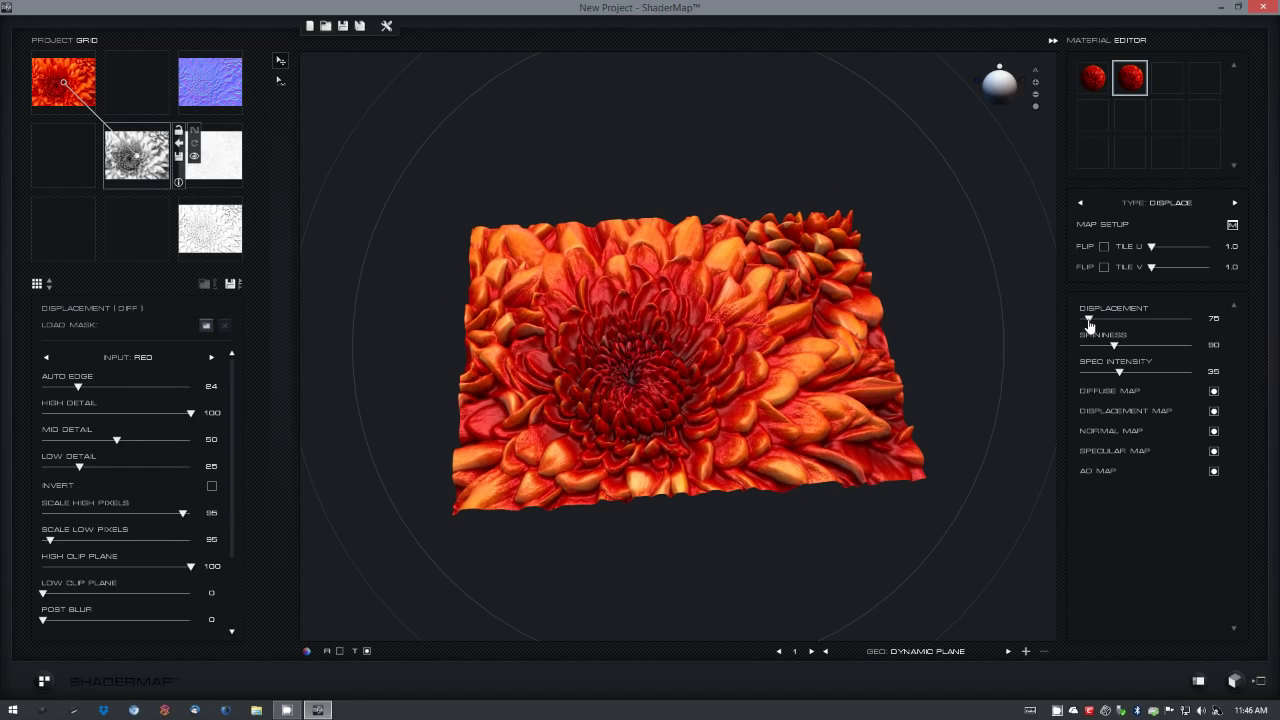
mouse_move(1089, 319)
left_mouse_down()
mouse_move(1100, 322)
mouse_move(1086, 325)
left_mouse_up()
left_click_drag(777, 384, 730, 367)
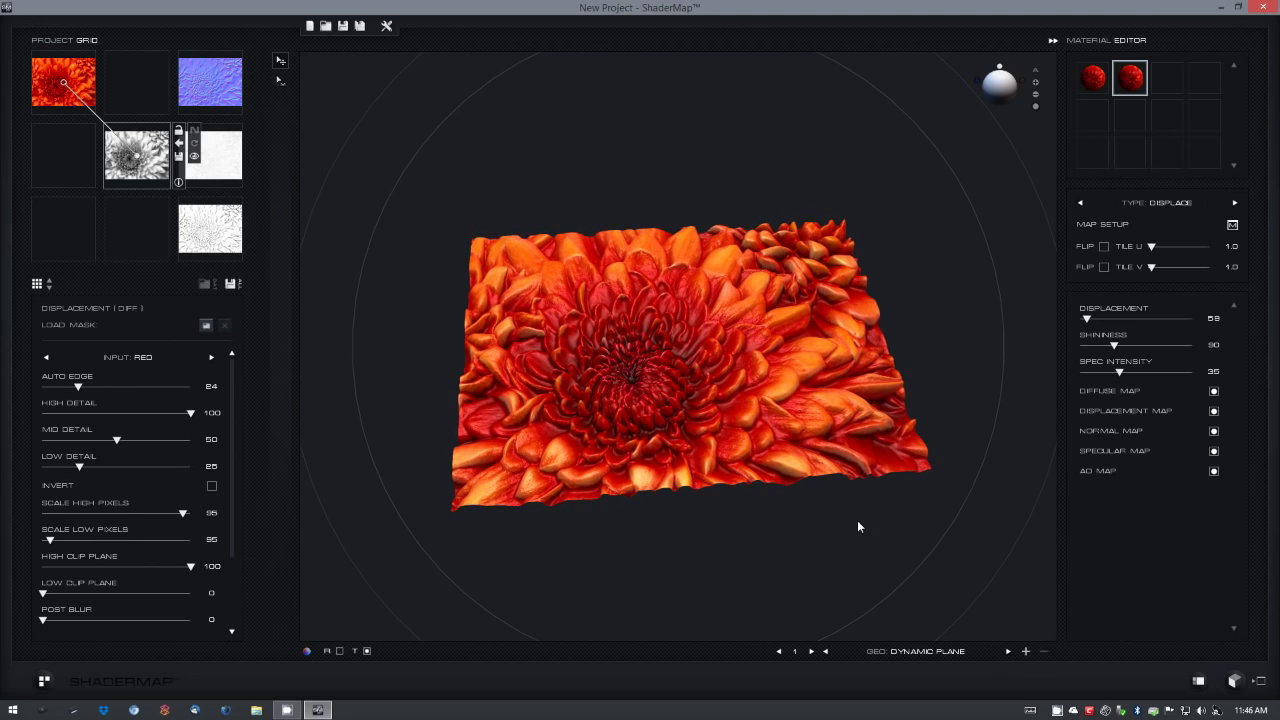
left_click_drag(857, 522, 718, 435)
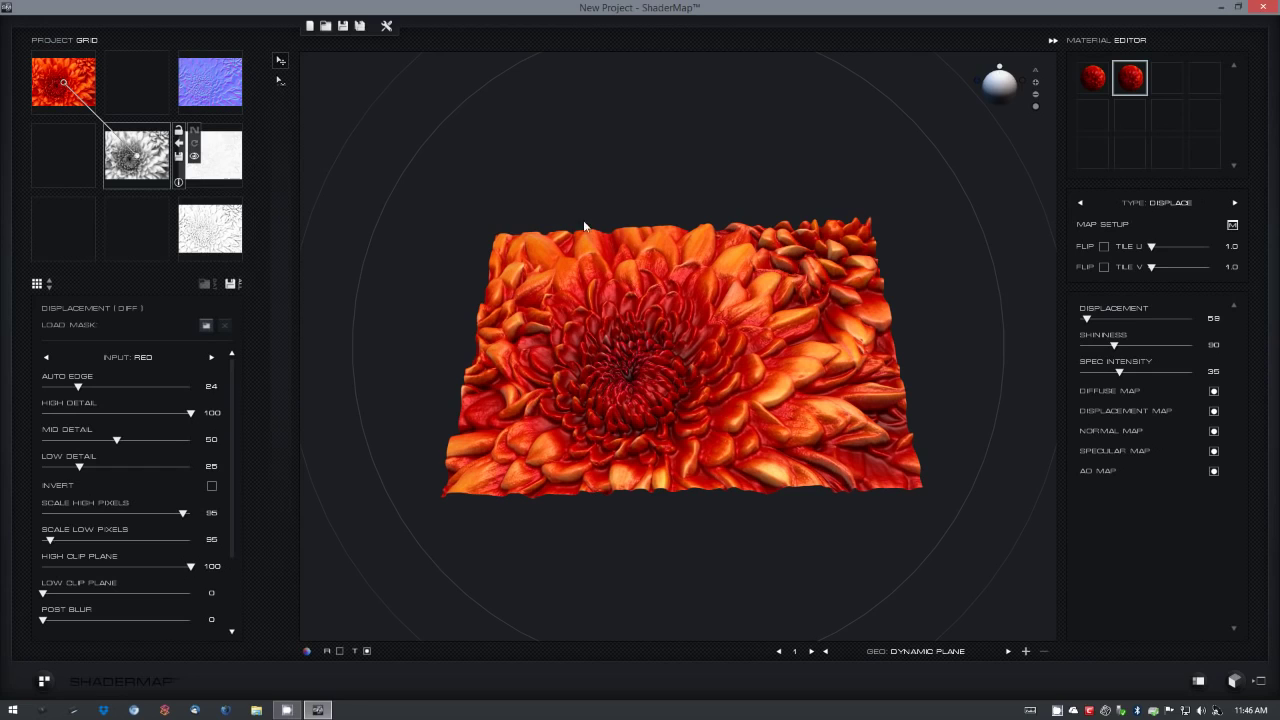
Send the flower's Normal map to the Normal Editor.
left_click(222, 86)
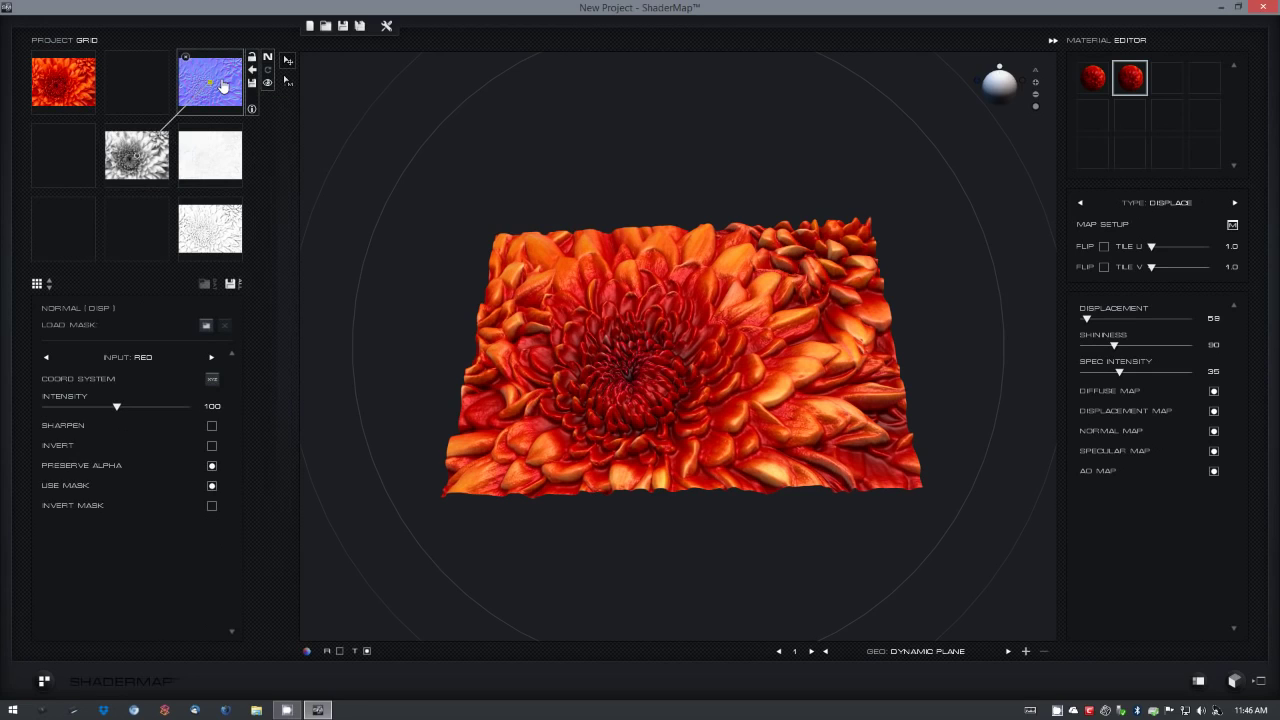
left_click(268, 60)
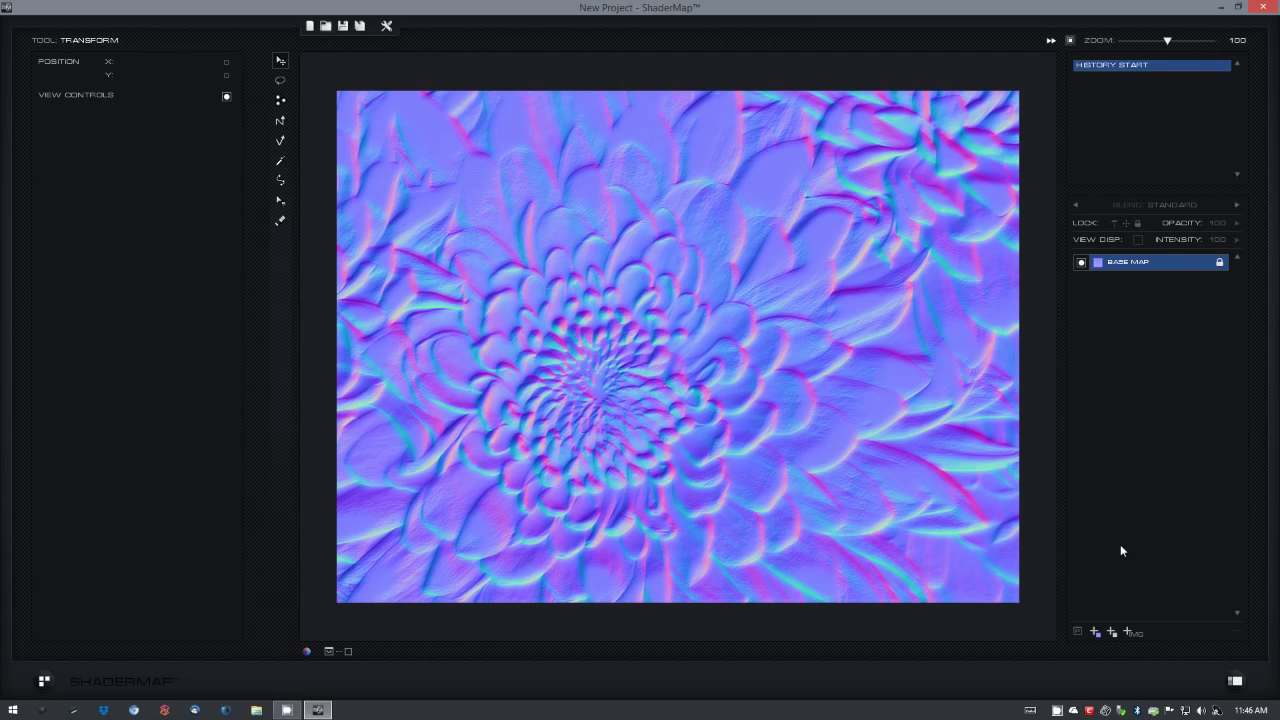
Add a displacement layer and paint a raised spiral into the flower's centre.
left_click(1112, 633)
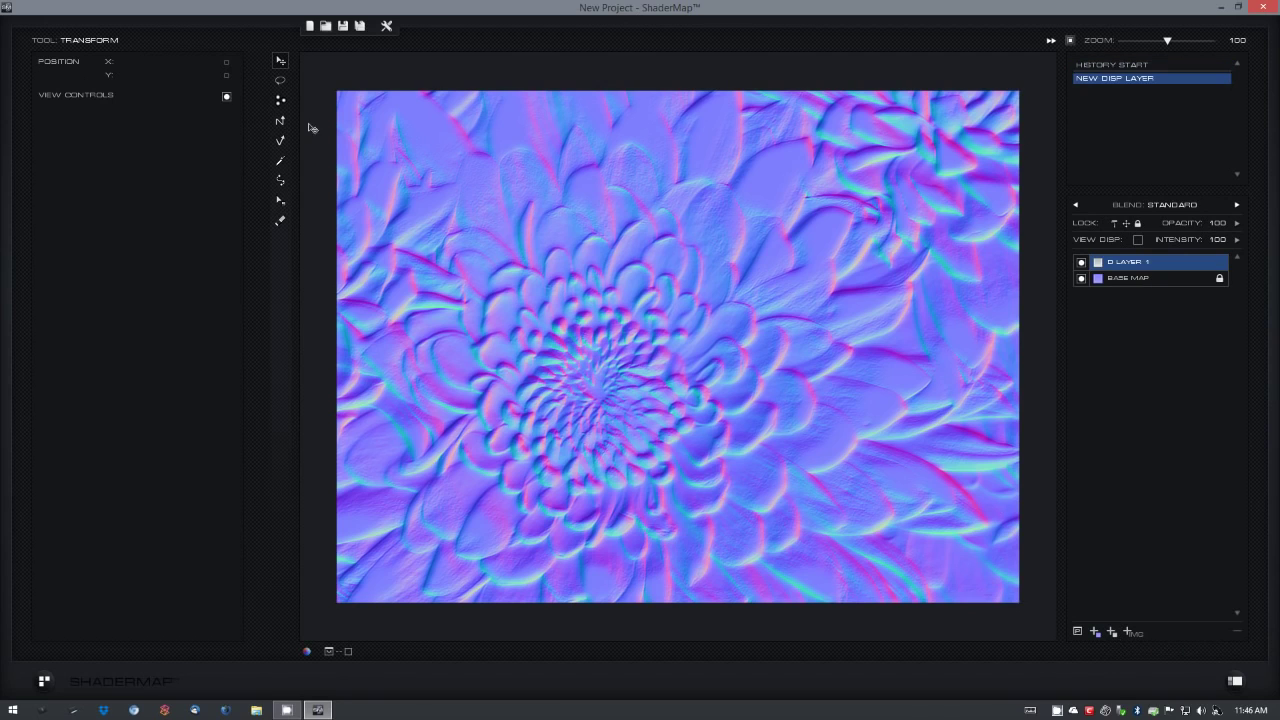
left_click(279, 102)
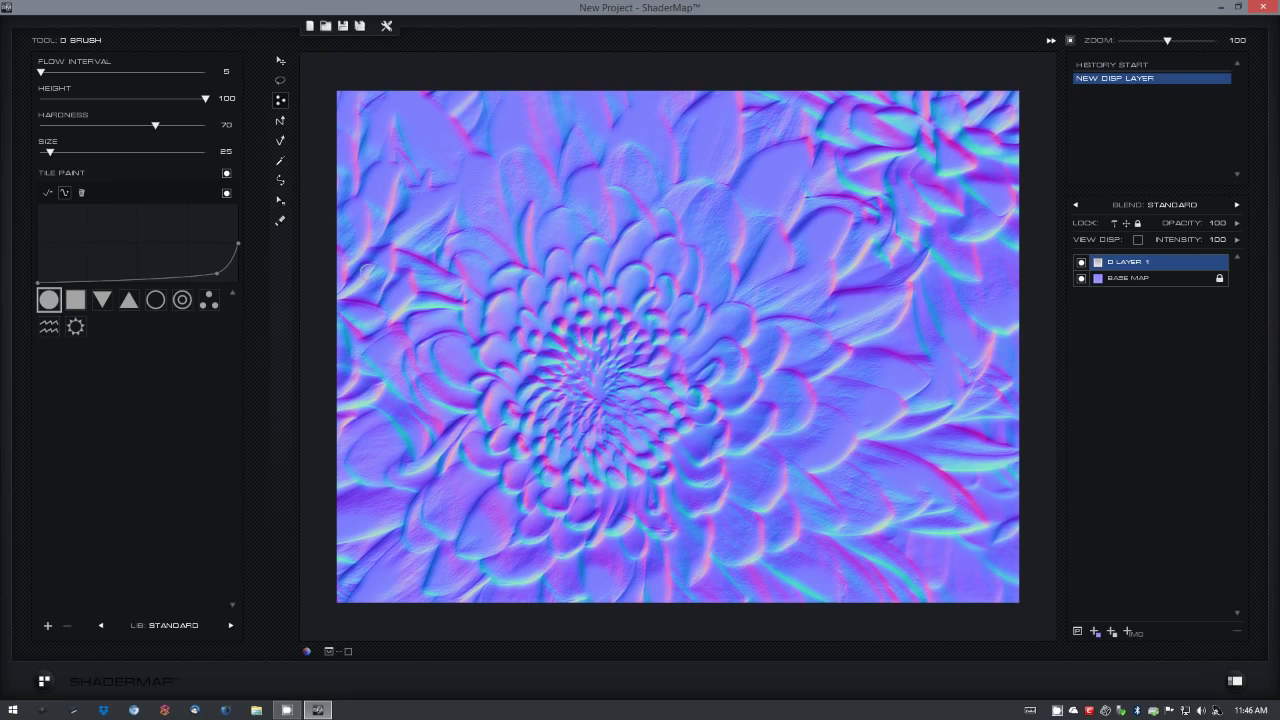
mouse_move(494, 276)
left_mouse_down()
mouse_move(550, 205)
mouse_move(633, 252)
mouse_move(623, 368)
mouse_move(561, 323)
mouse_move(569, 310)
mouse_move(596, 334)
left_mouse_up()
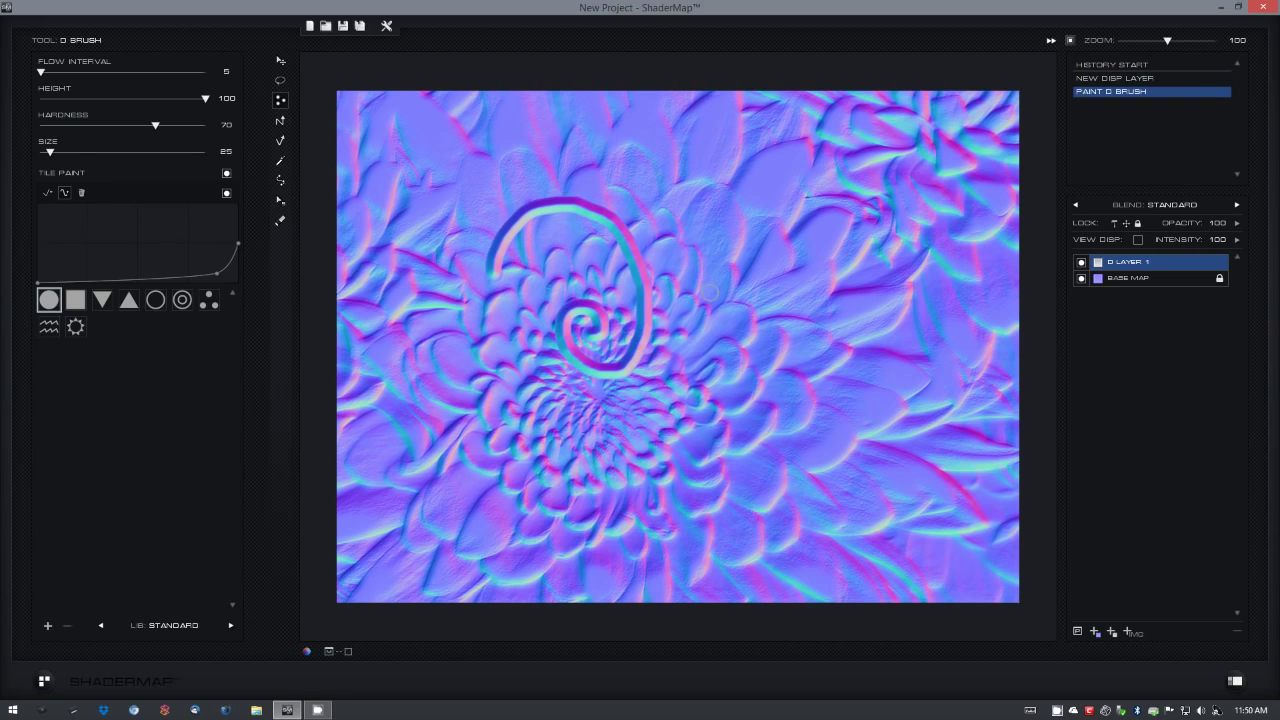
Set D Layer 1 to UDN blending with opacity and intensity both at 100.
left_click(1180, 279)
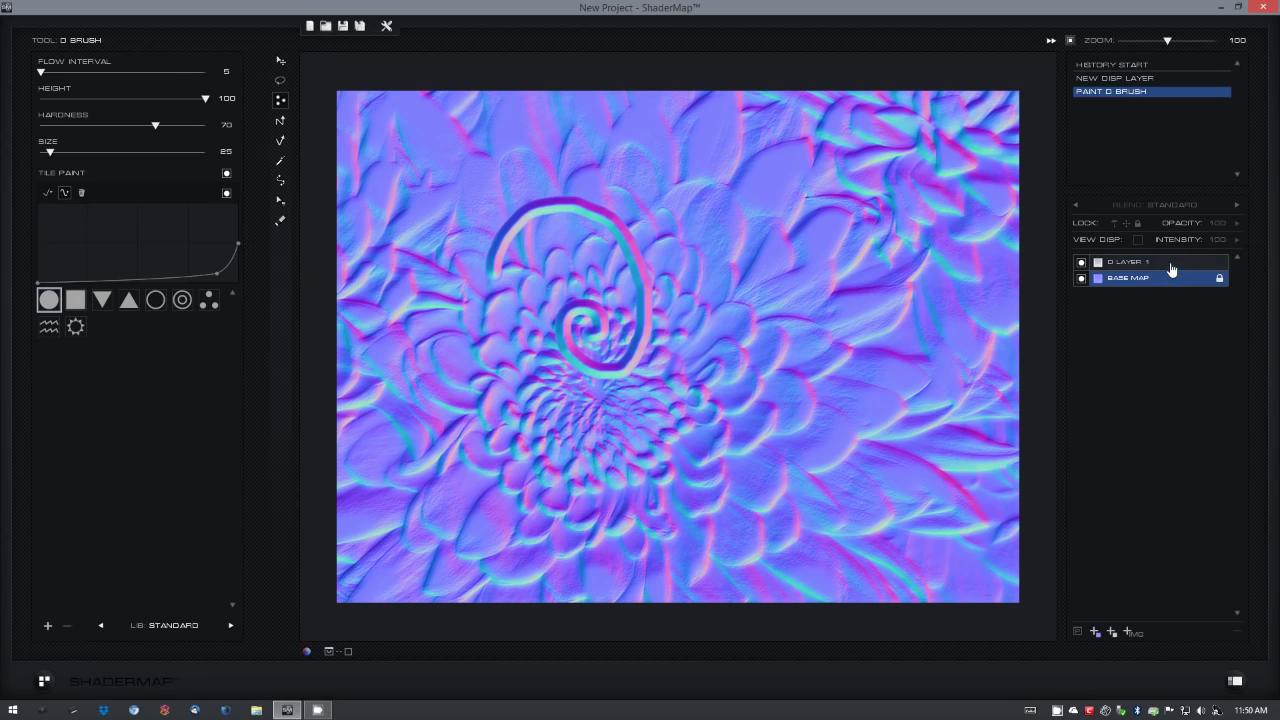
left_click(1200, 263)
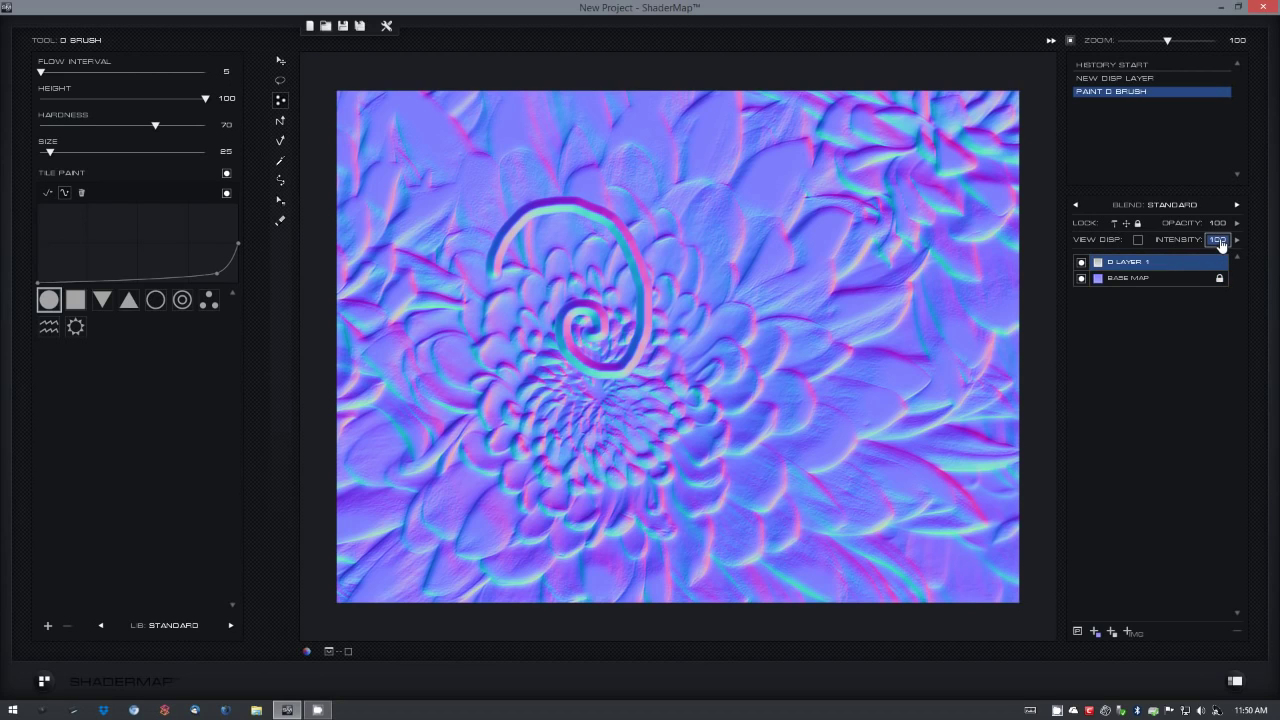
type("50")
key("Return")
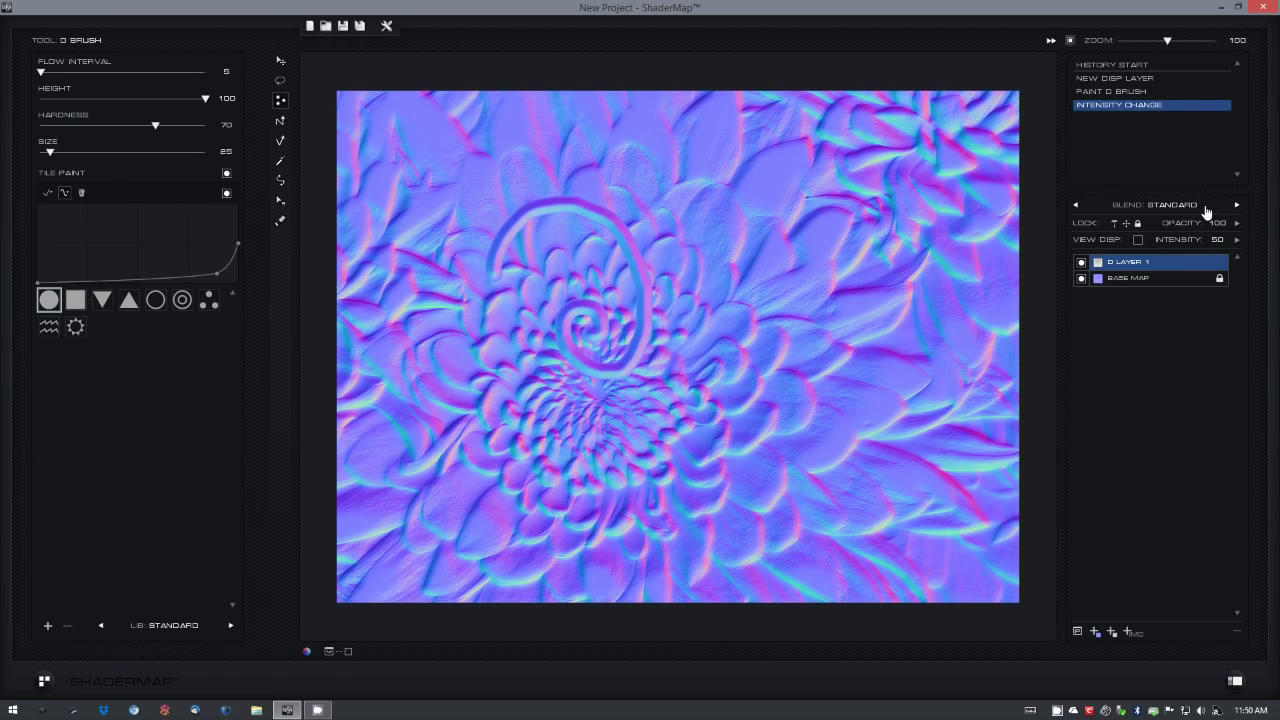
left_click(1203, 206)
left_click(1142, 235)
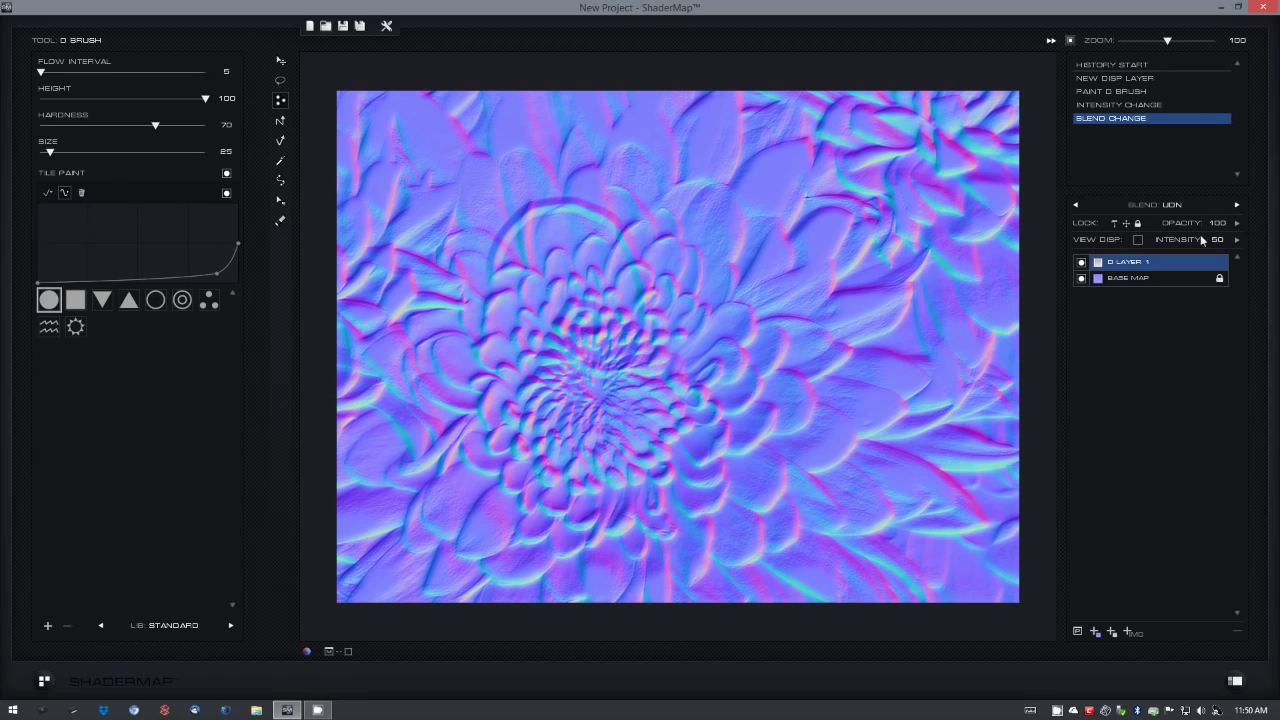
mouse_move(1235, 235)
left_mouse_down()
mouse_move(1190, 240)
mouse_move(1237, 240)
left_mouse_up()
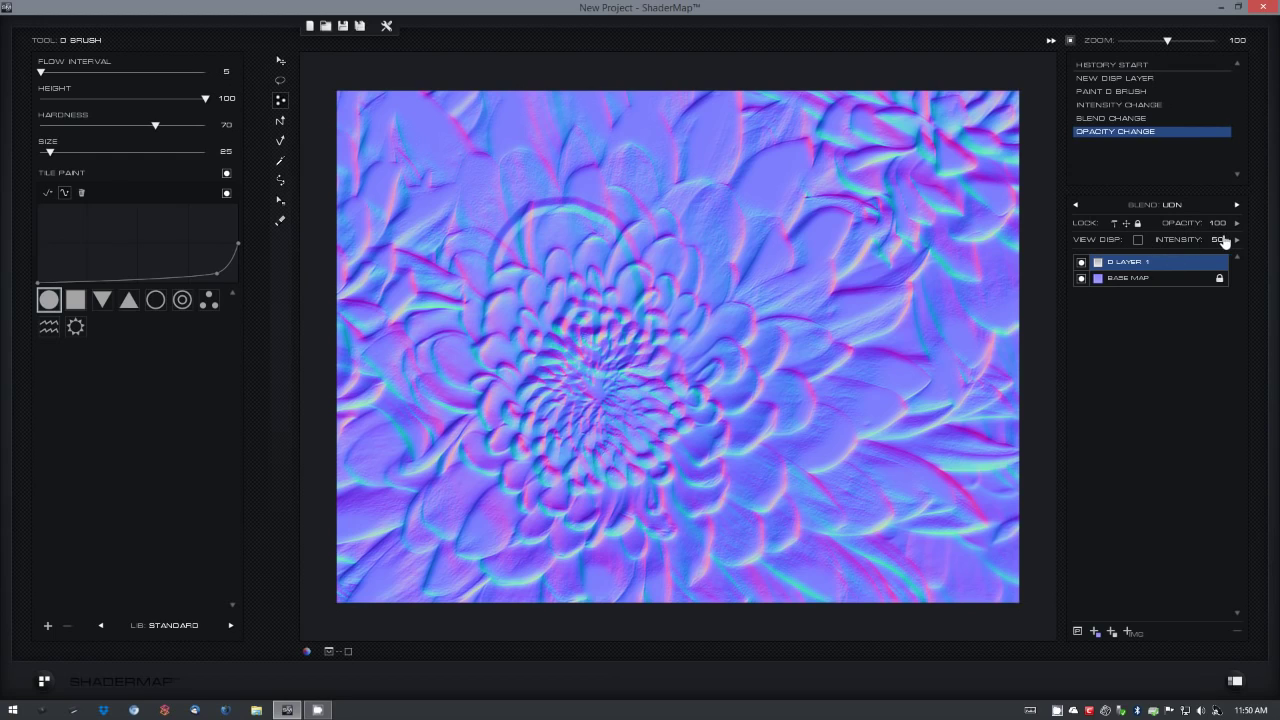
scroll(1221, 250, "up", 5)
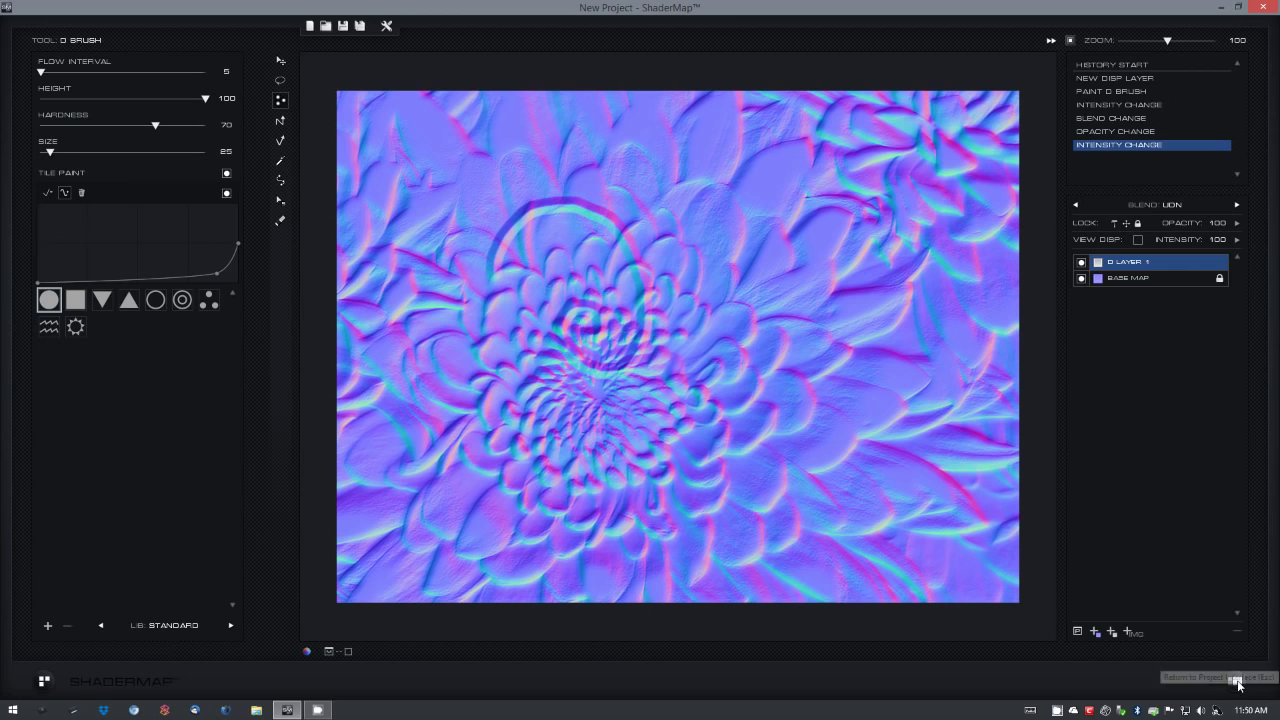
Back in the project view, turn off the first material's Diffuse Map and select the Specular map.
left_click(1237, 686)
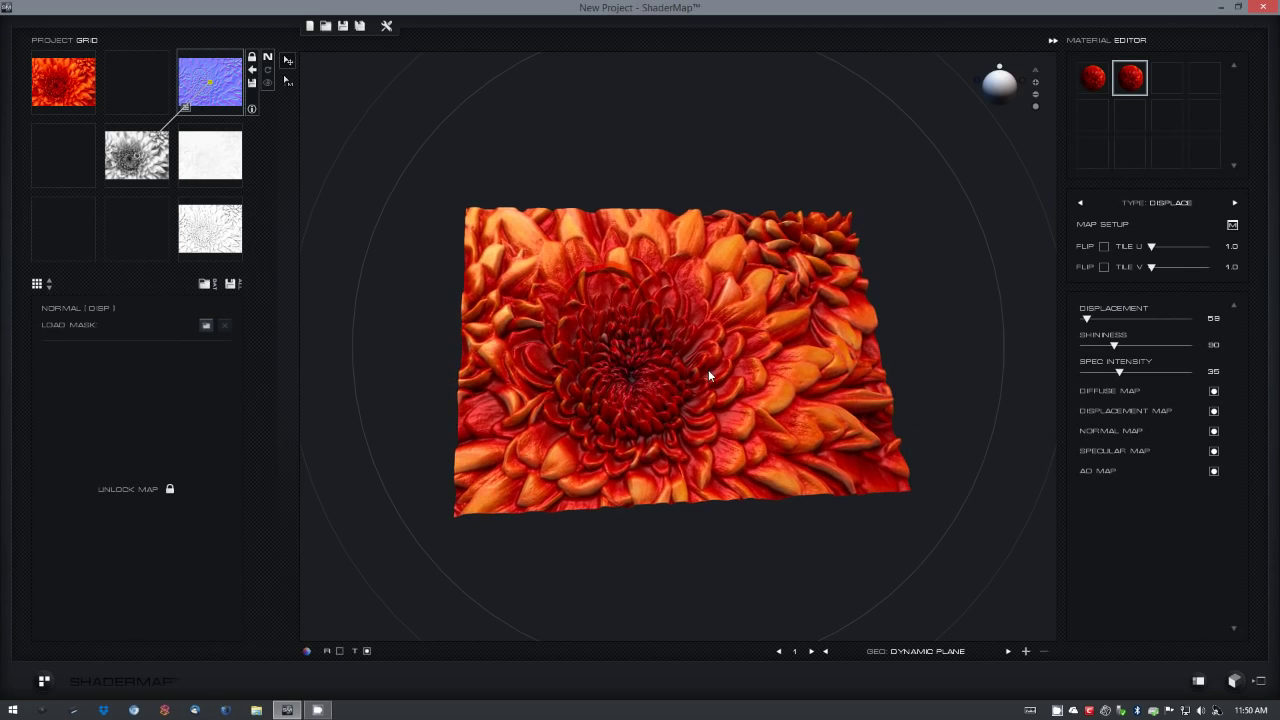
left_click(1093, 78)
left_click_drag(758, 308, 664, 348)
scroll(664, 348, "up", 5)
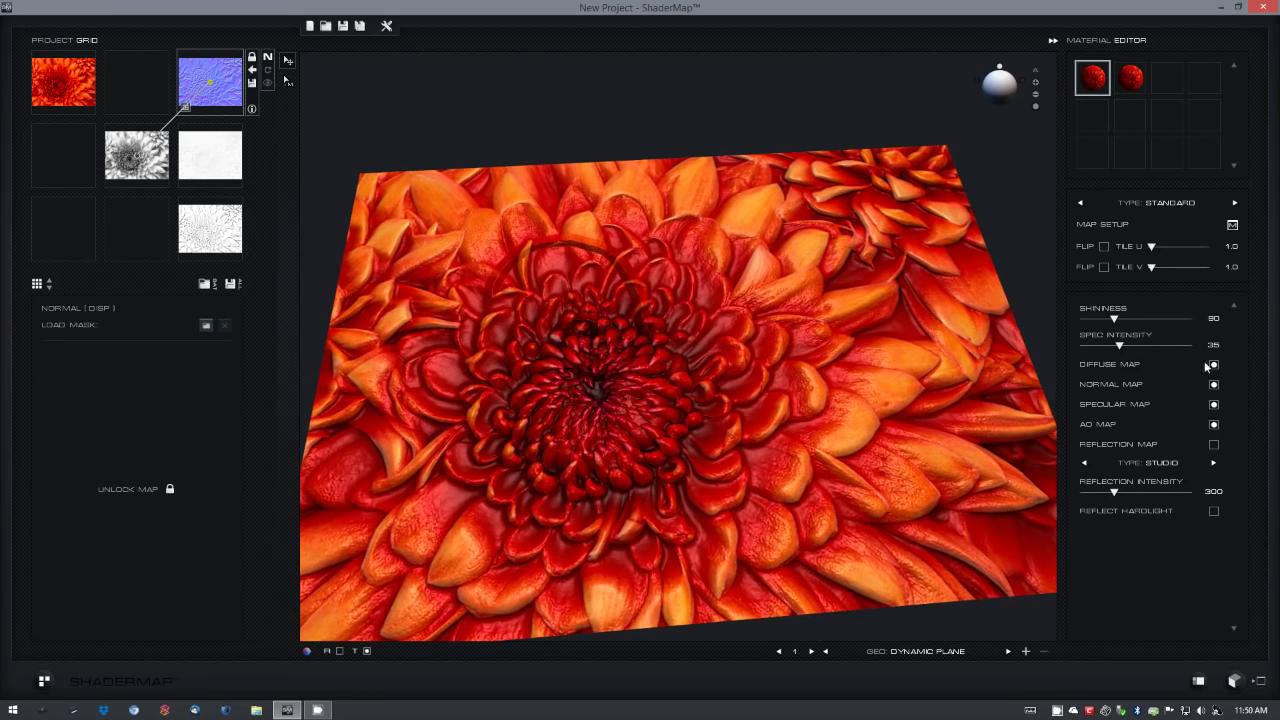
left_click(1213, 364)
left_click_drag(805, 393, 777, 439)
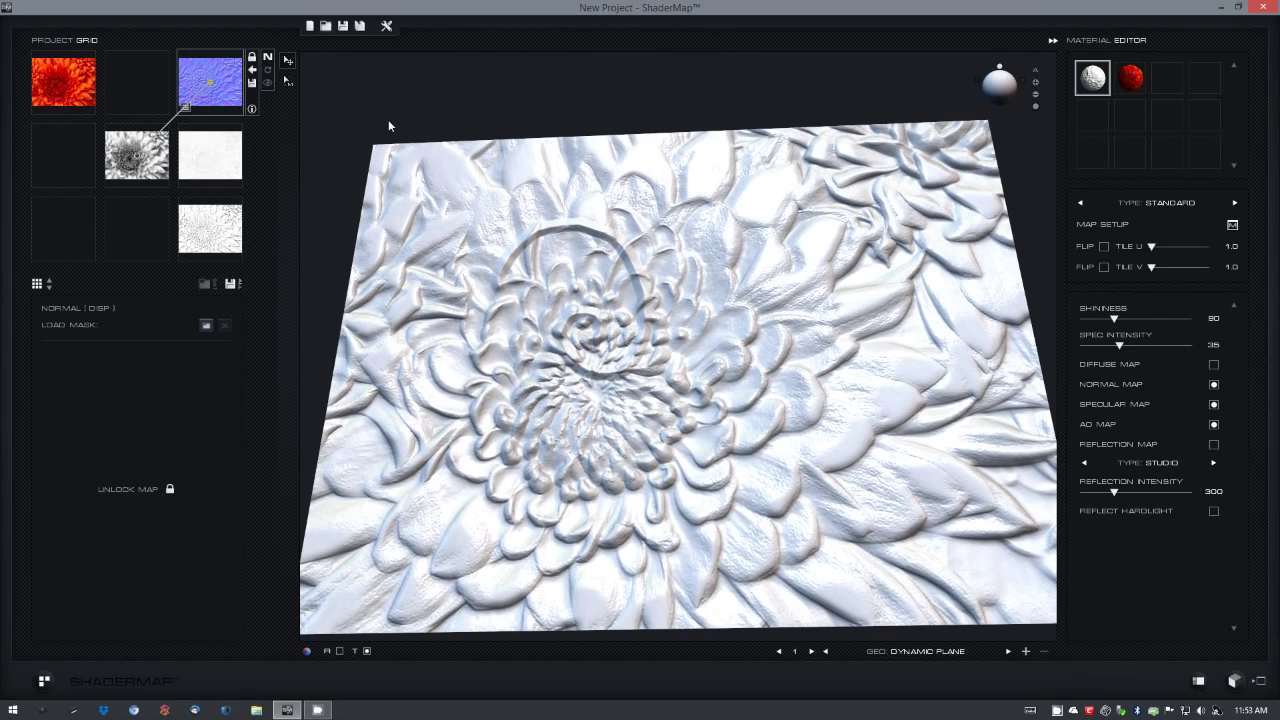
left_click(201, 233)
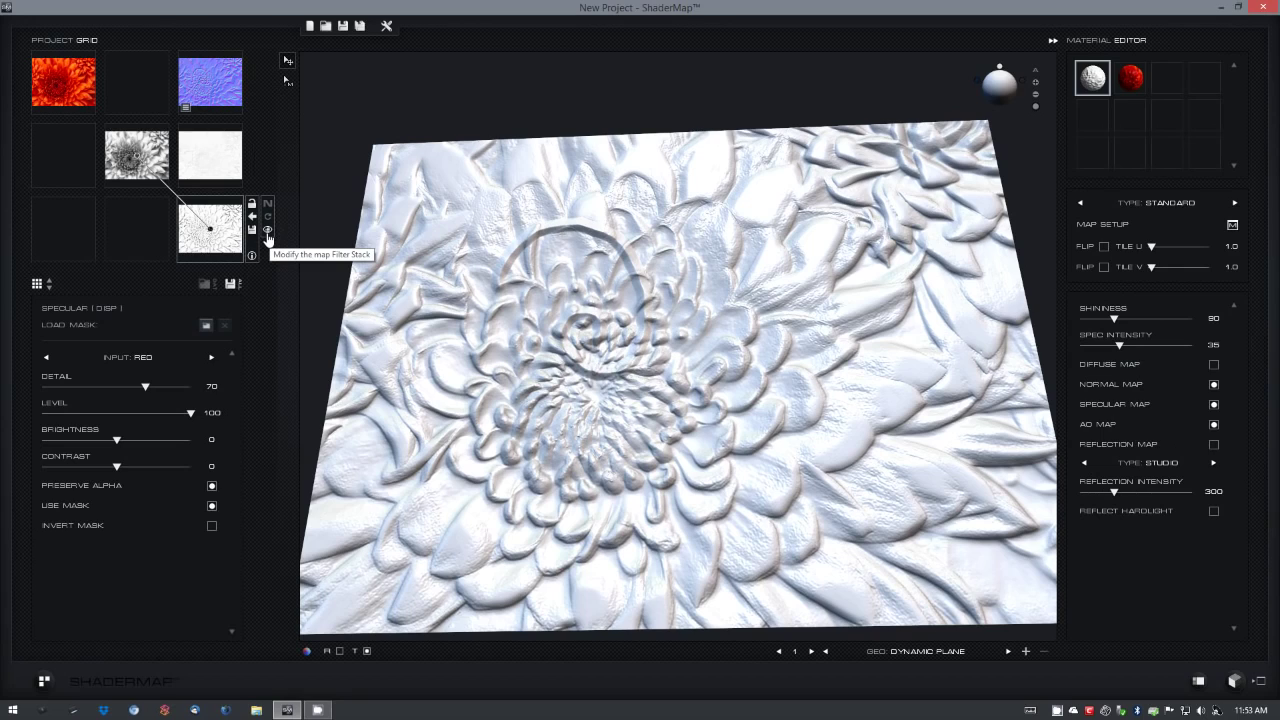
Open the Specular map's empty Filter Stack.
left_click(266, 231)
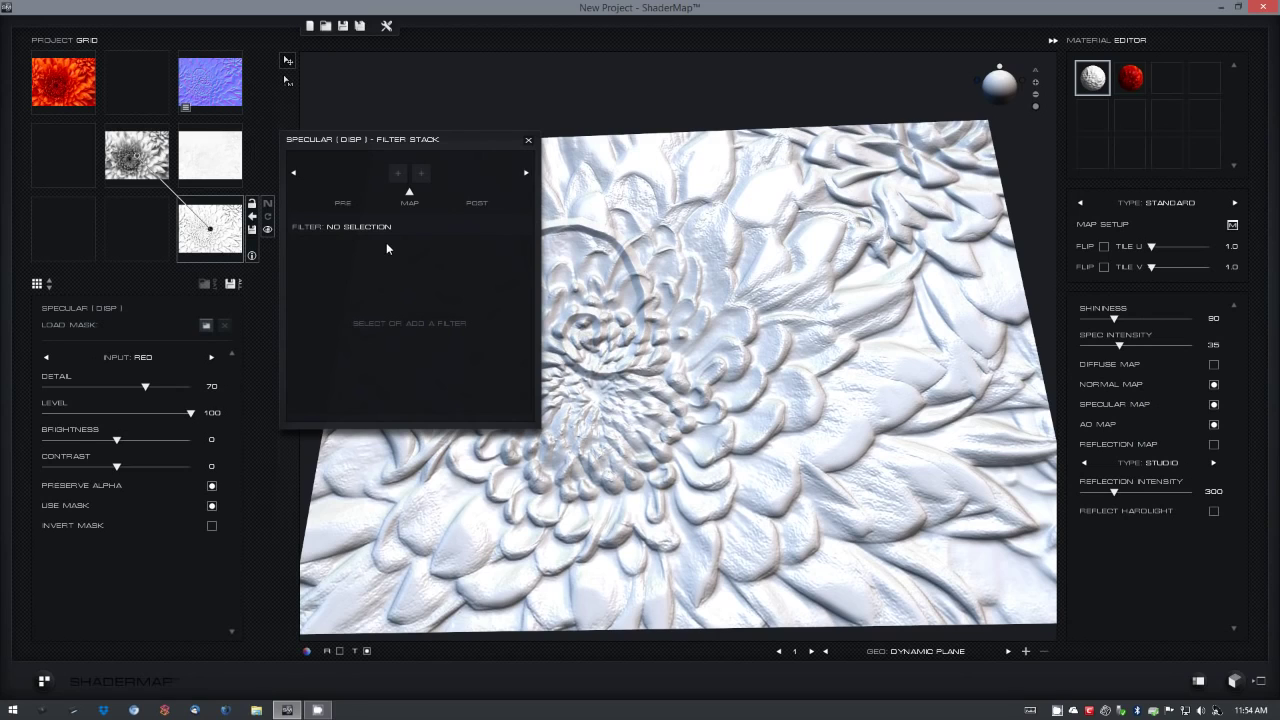
Add a Threshold filter at 906 to the Specular map, viewed in 2D, followed by a Blur filter.
left_click(421, 176)
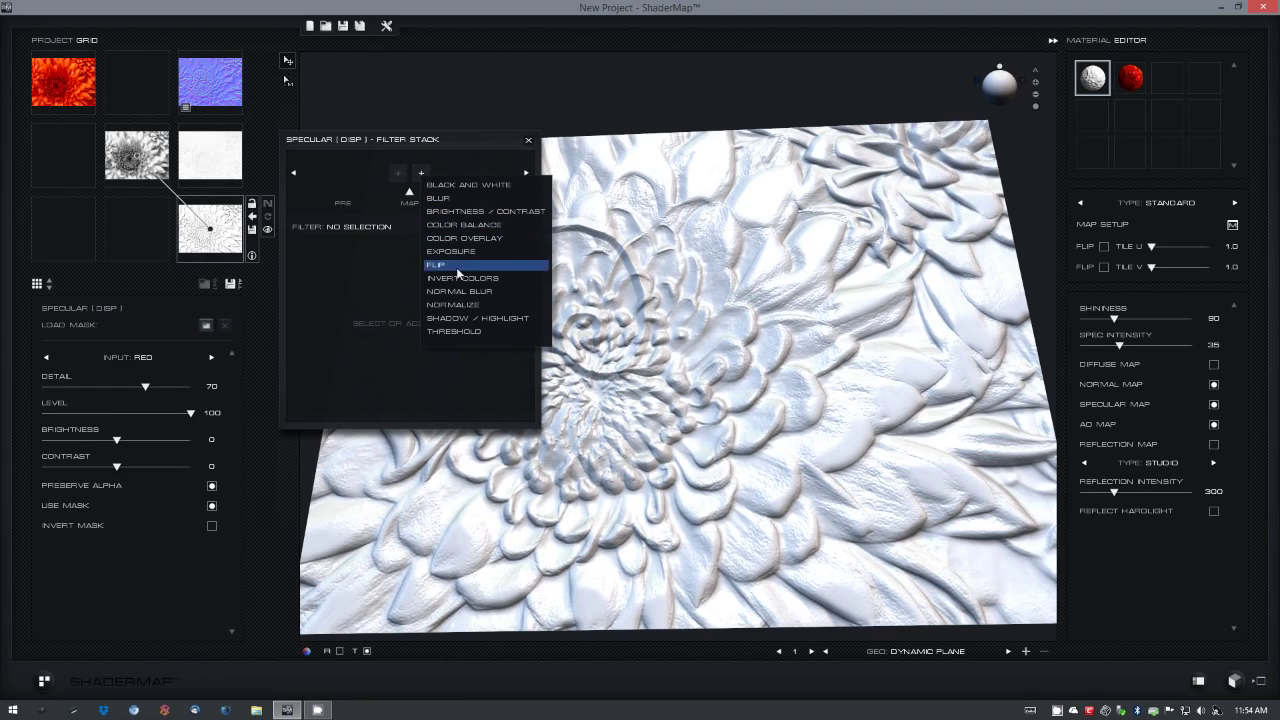
left_click(471, 332)
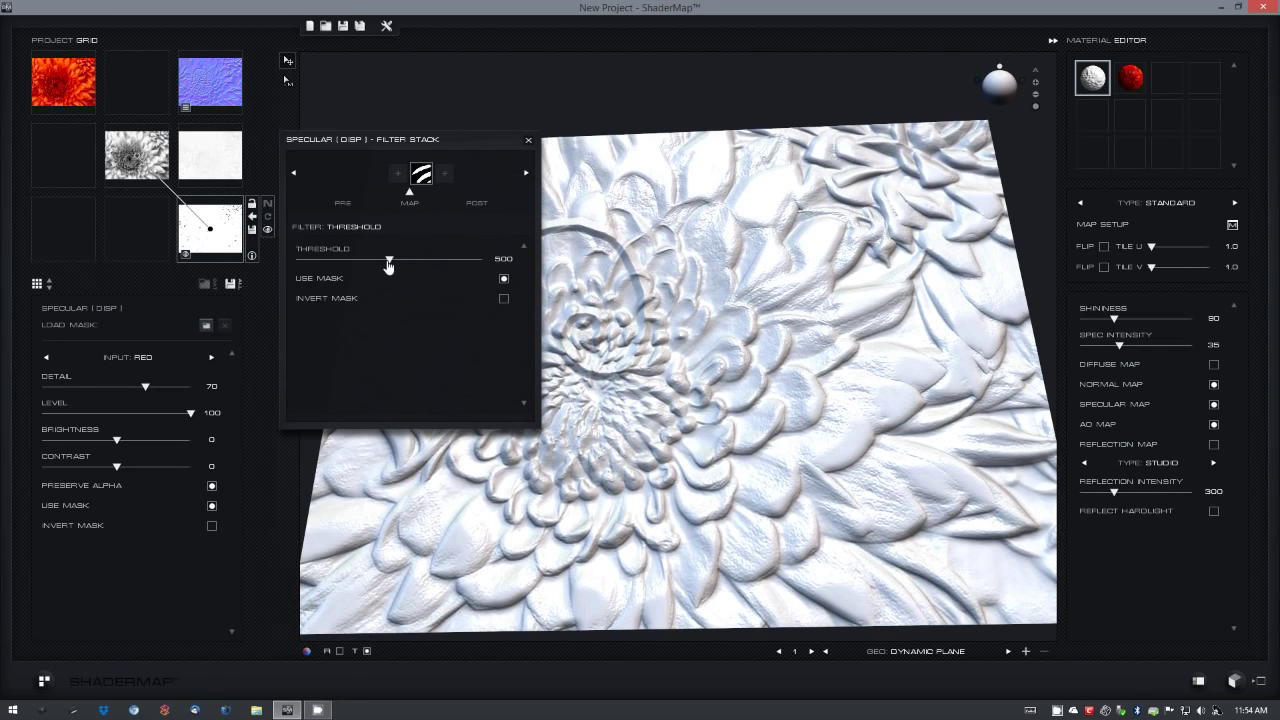
left_click_drag(389, 263, 458, 266)
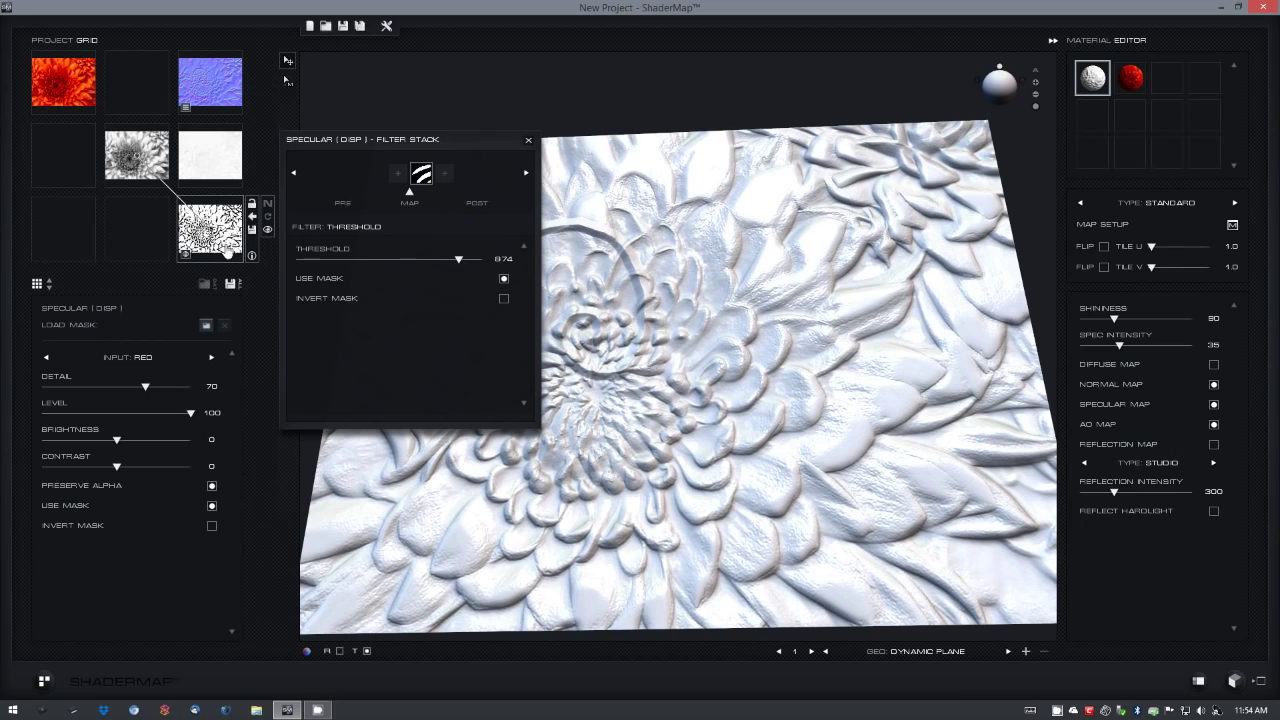
left_click(205, 249)
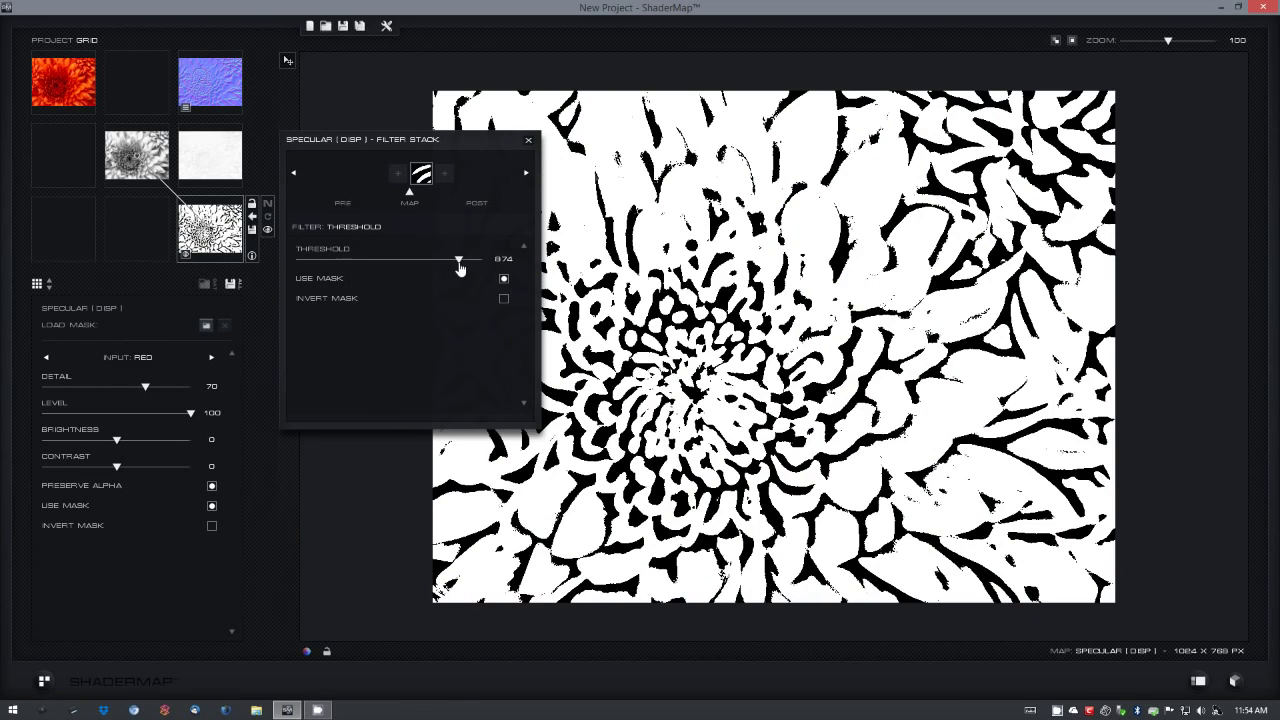
left_click_drag(458, 262, 464, 264)
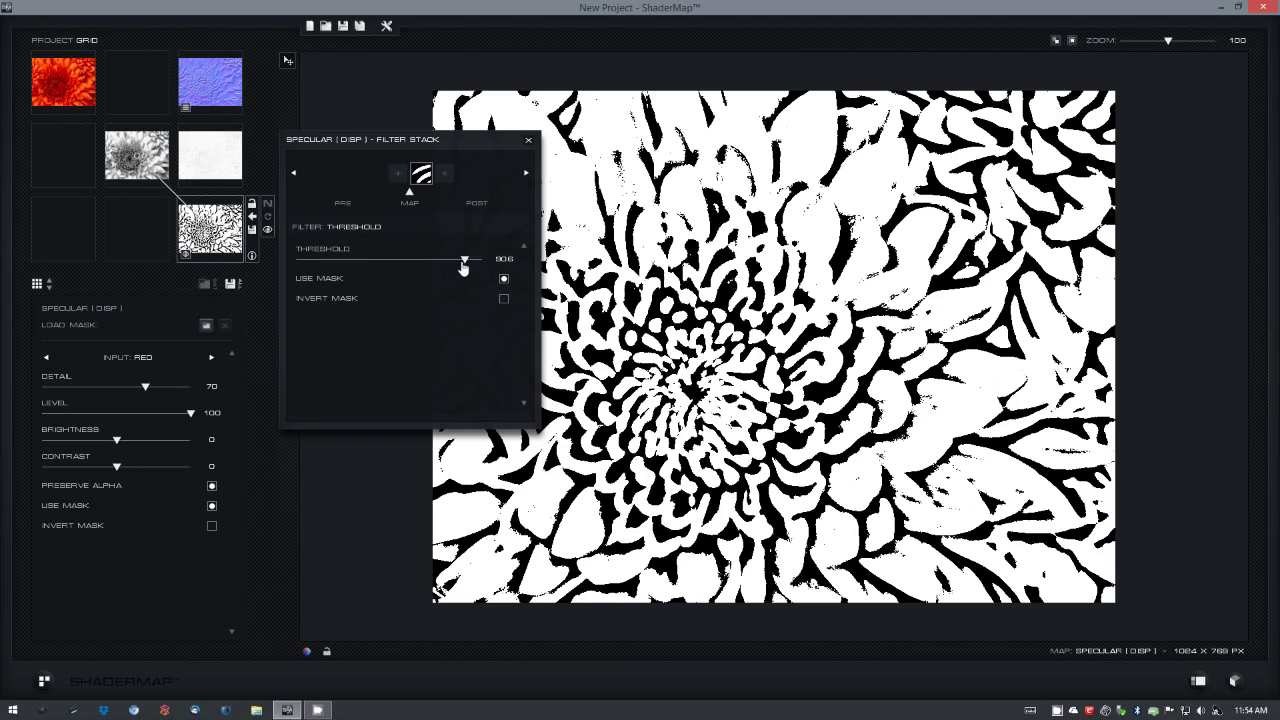
left_click(444, 174)
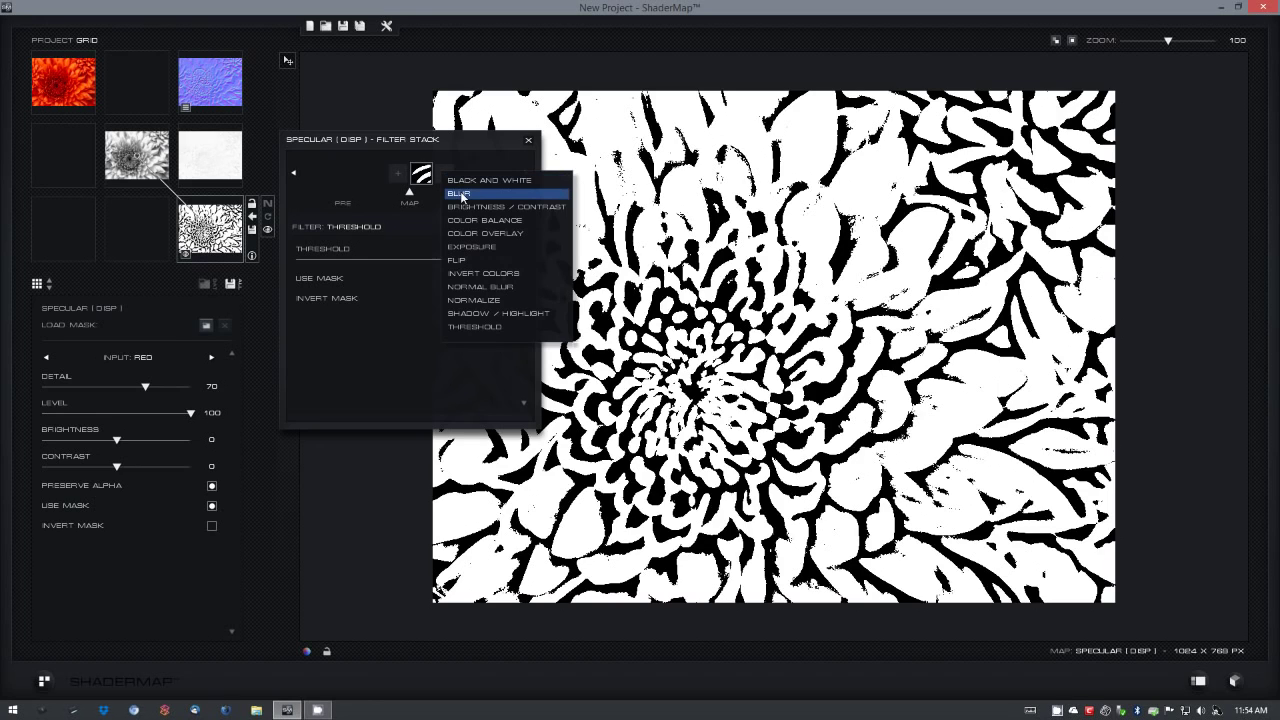
left_click(461, 196)
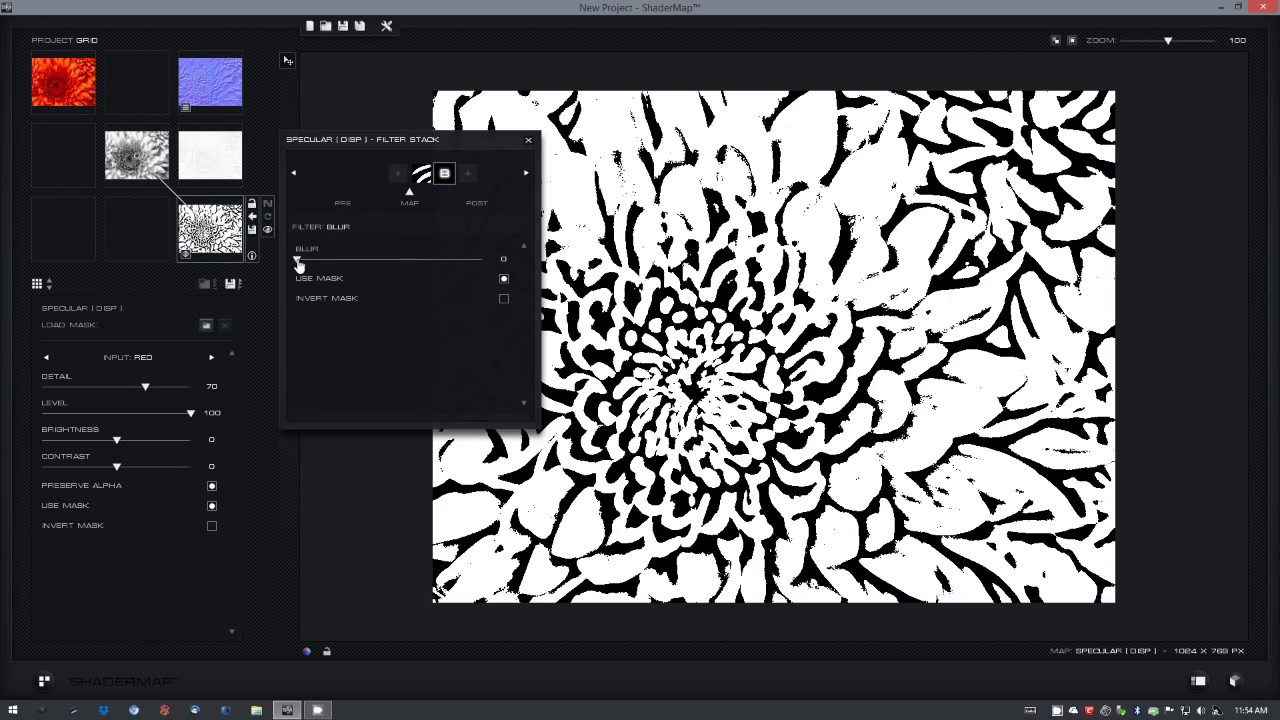
Increase the blur, move Blur ahead of Threshold, close the Filter Stack, and open Add Node.
left_click_drag(299, 262, 333, 263)
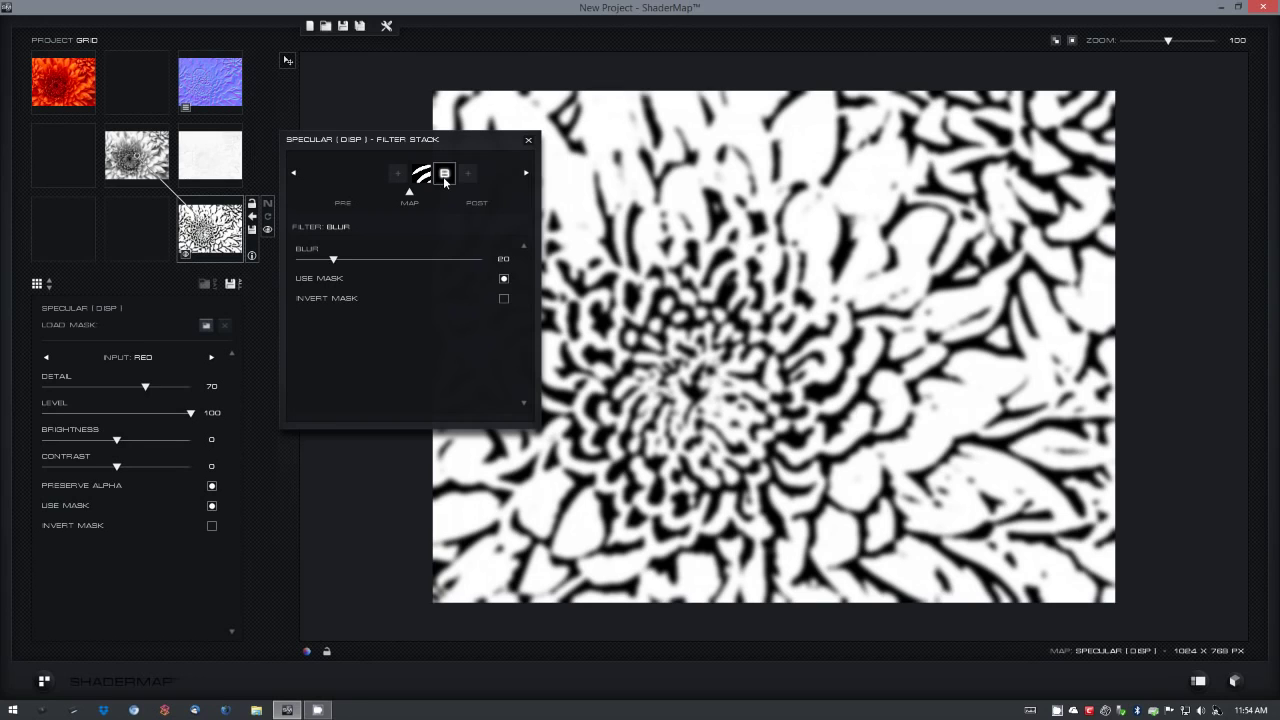
mouse_move(445, 182)
left_mouse_down()
mouse_move(424, 180)
mouse_move(446, 181)
left_mouse_up()
left_click(528, 140)
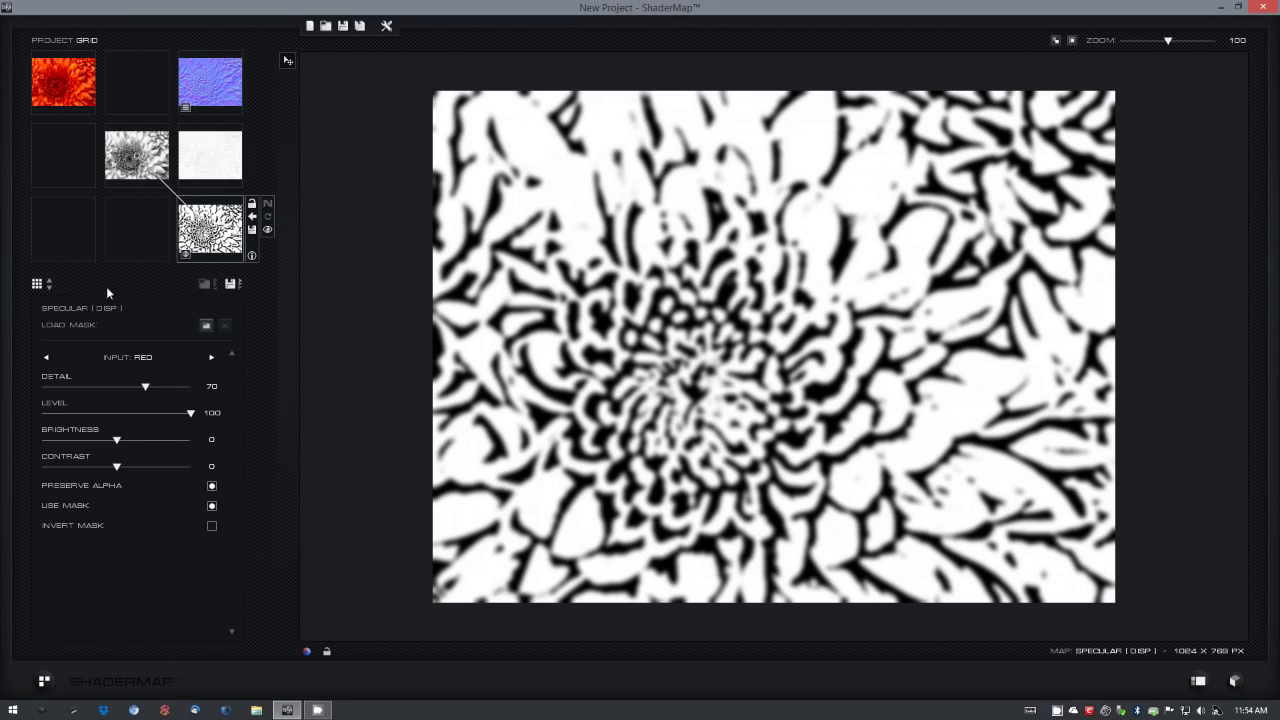
left_click(63, 233)
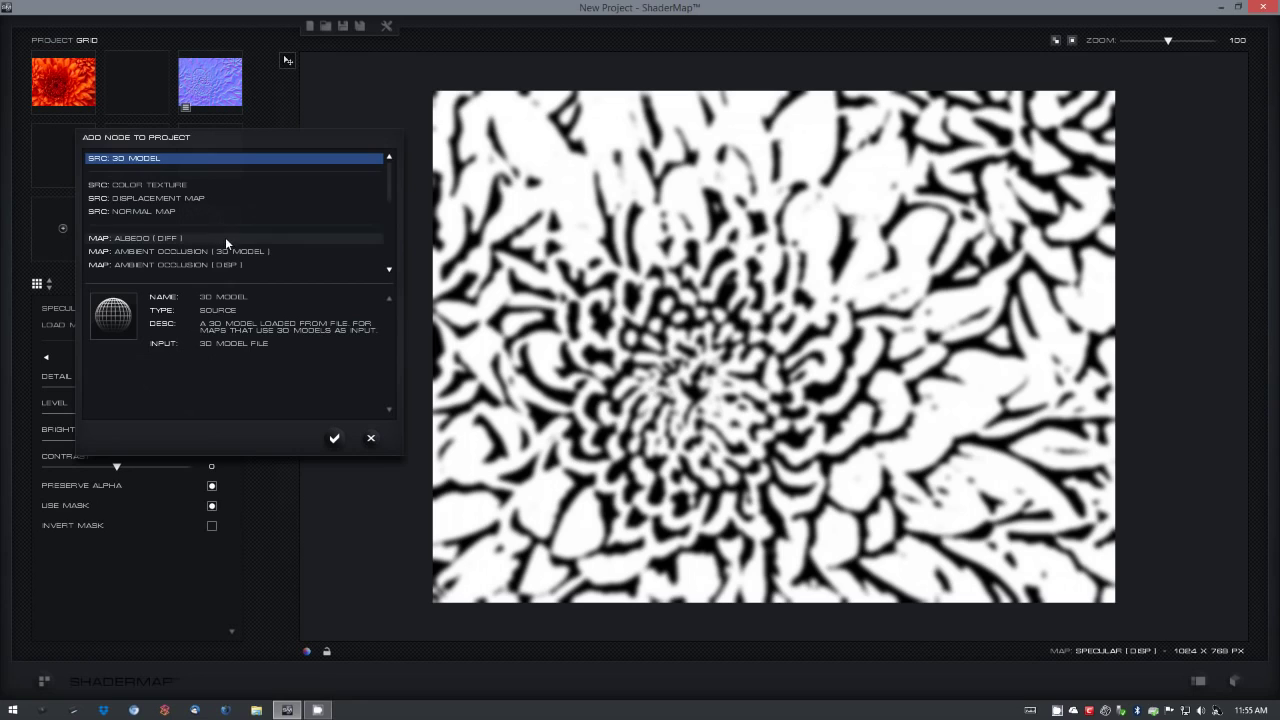
Add an Albedo (Diff) map with Shadow 49 and Highlight 73, then reselect the displacement and flower source nodes.
scroll(223, 239, "down", 3)
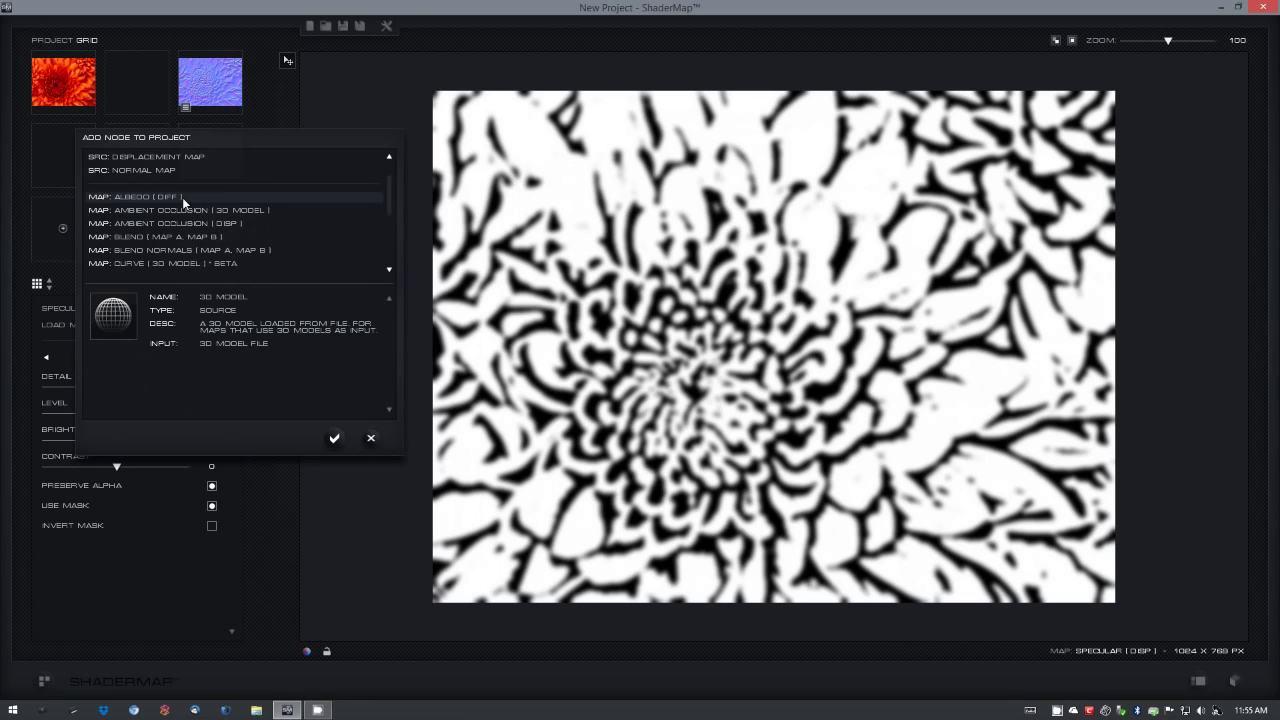
left_click(183, 199)
left_click(335, 440)
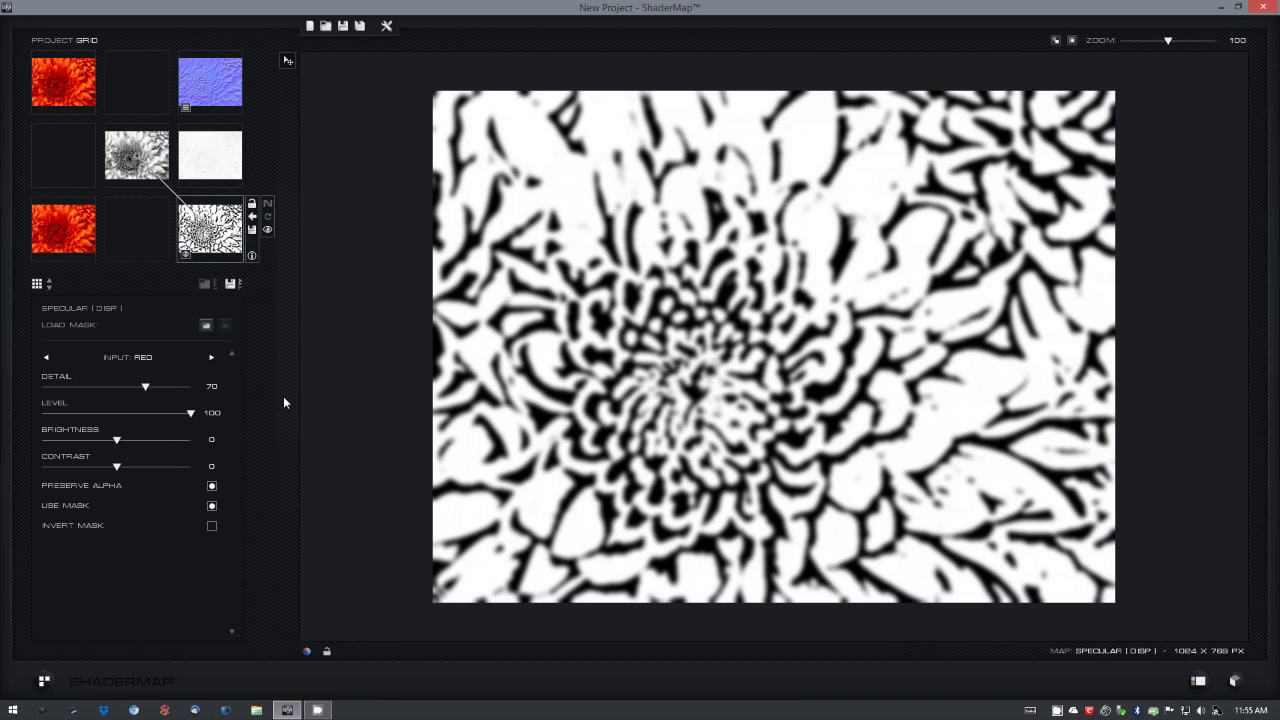
left_click(82, 242)
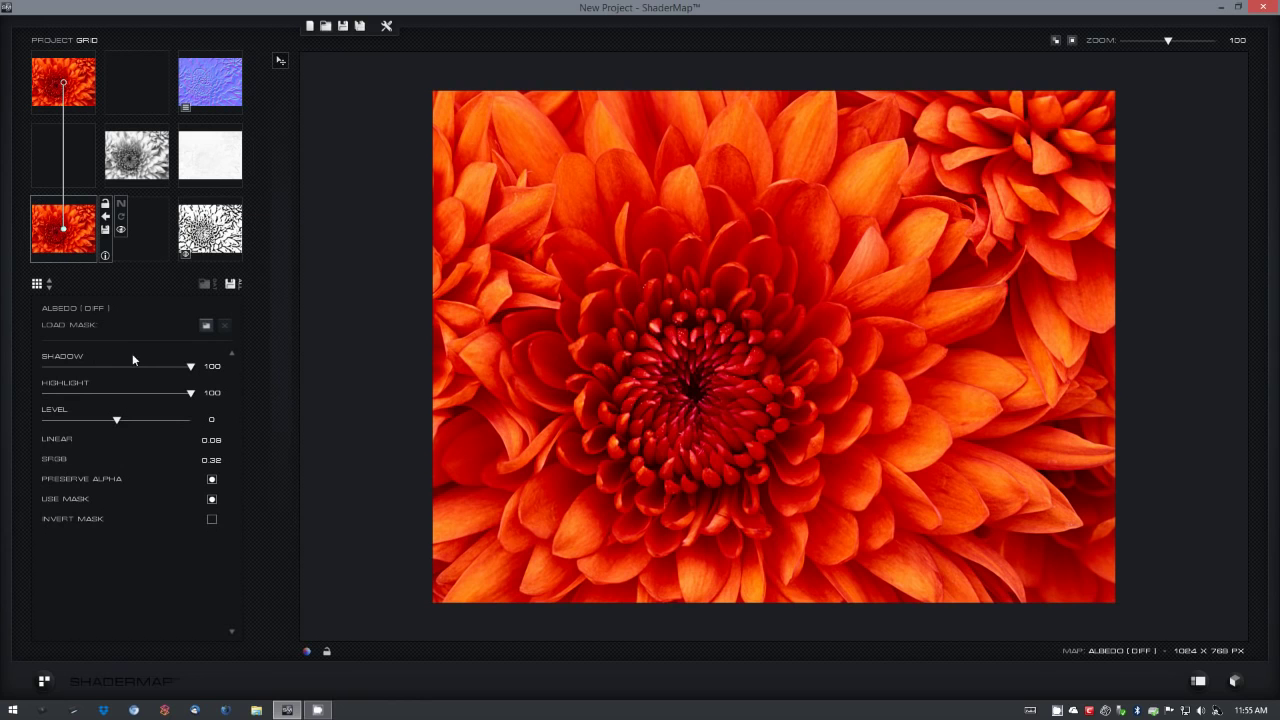
left_click_drag(190, 367, 116, 367)
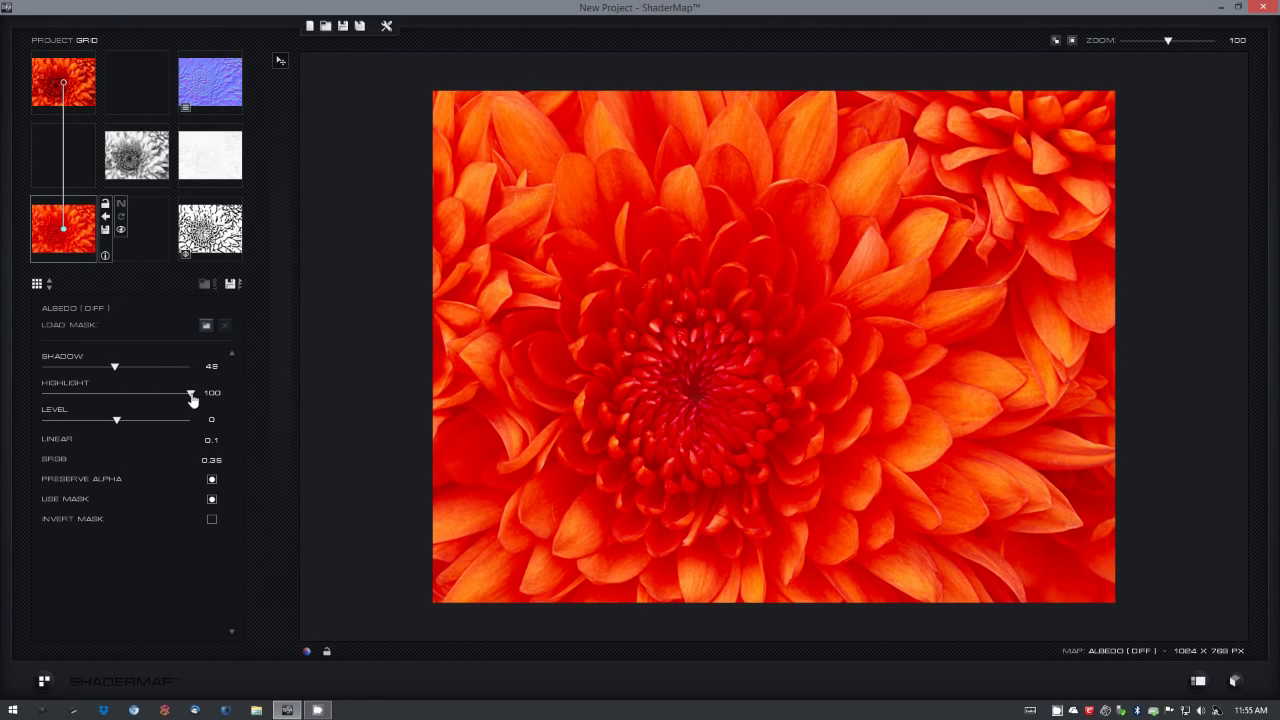
left_click_drag(192, 396, 150, 395)
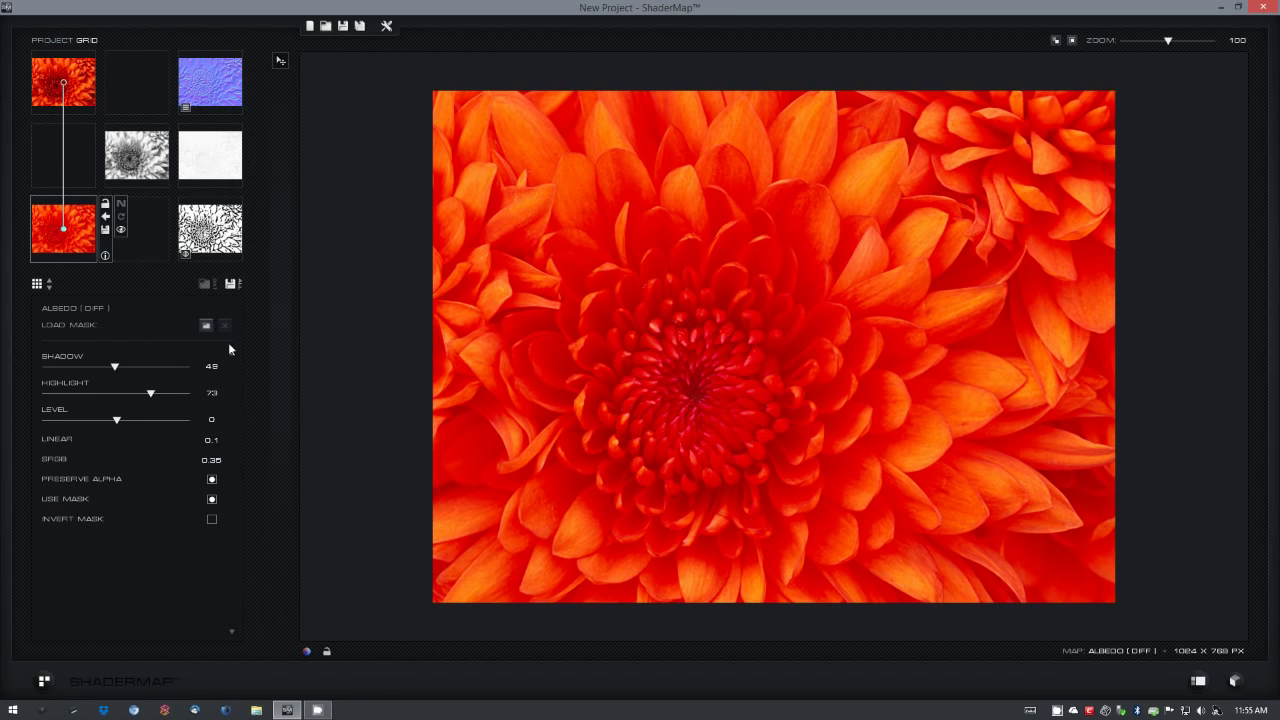
left_click(150, 146)
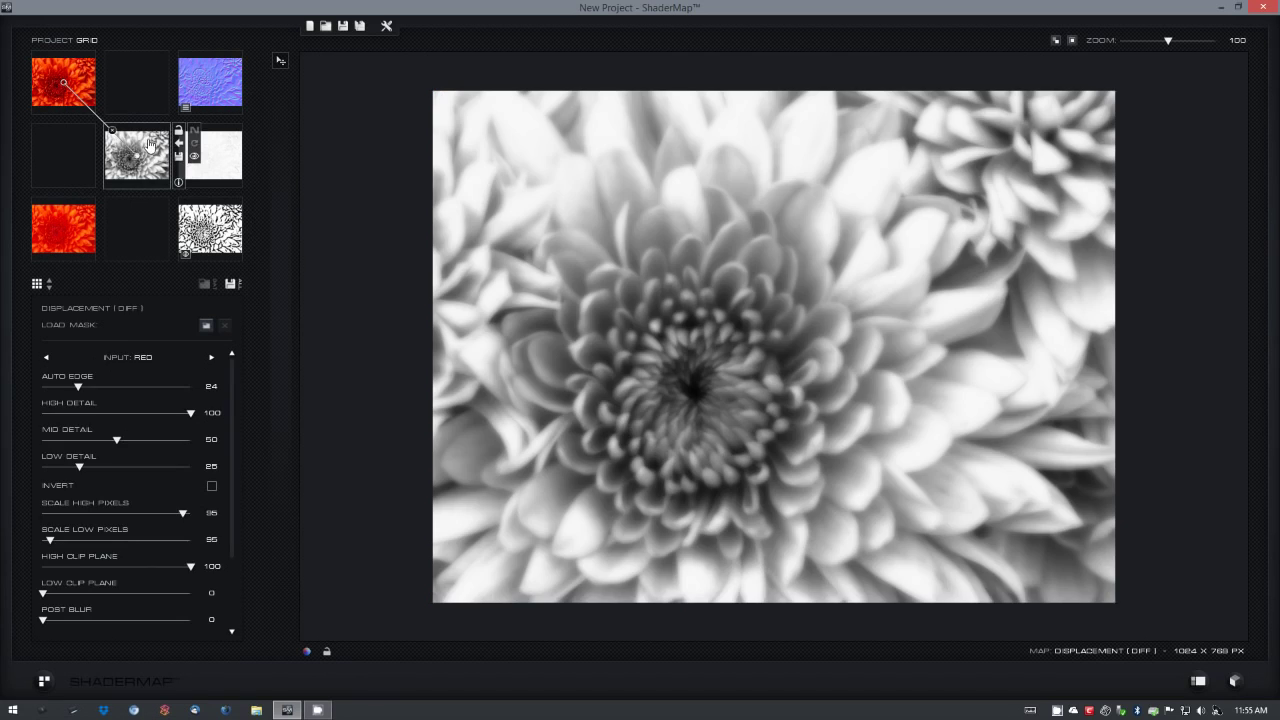
left_click(92, 88)
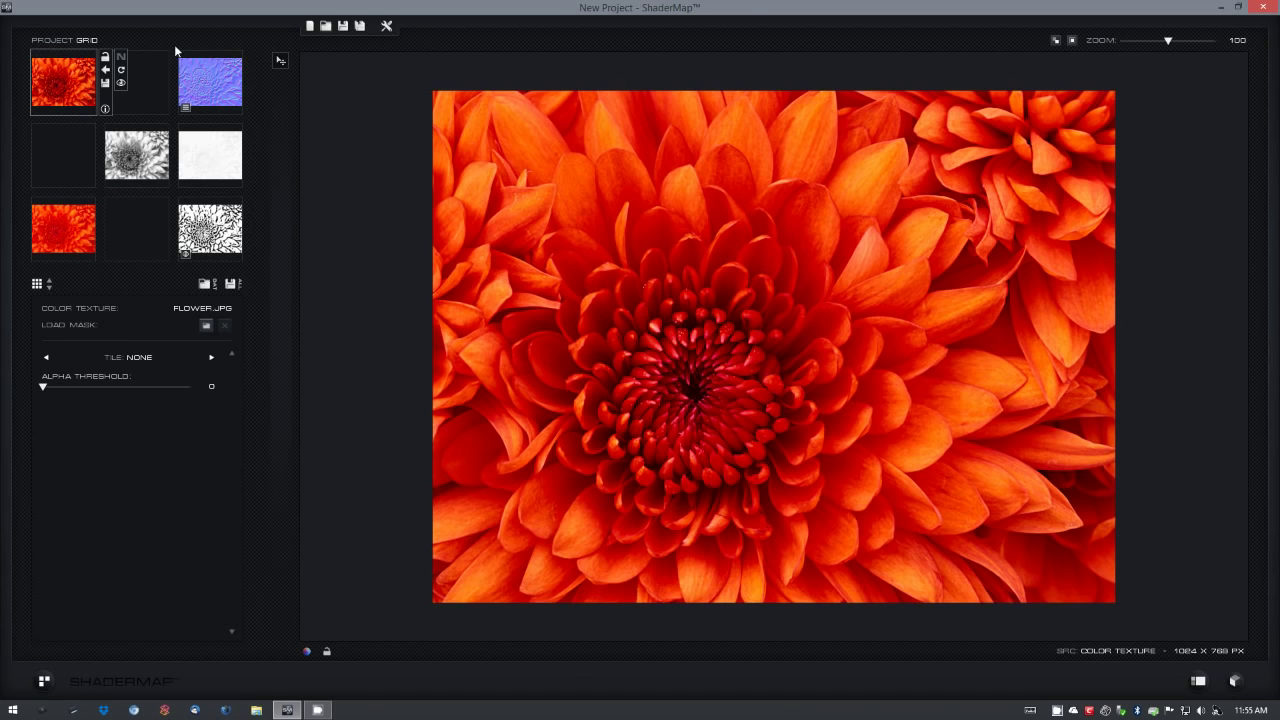
Start a new project without saving and load troll_high.FBX as the 3D model source.
left_click(309, 27)
left_click(687, 410)
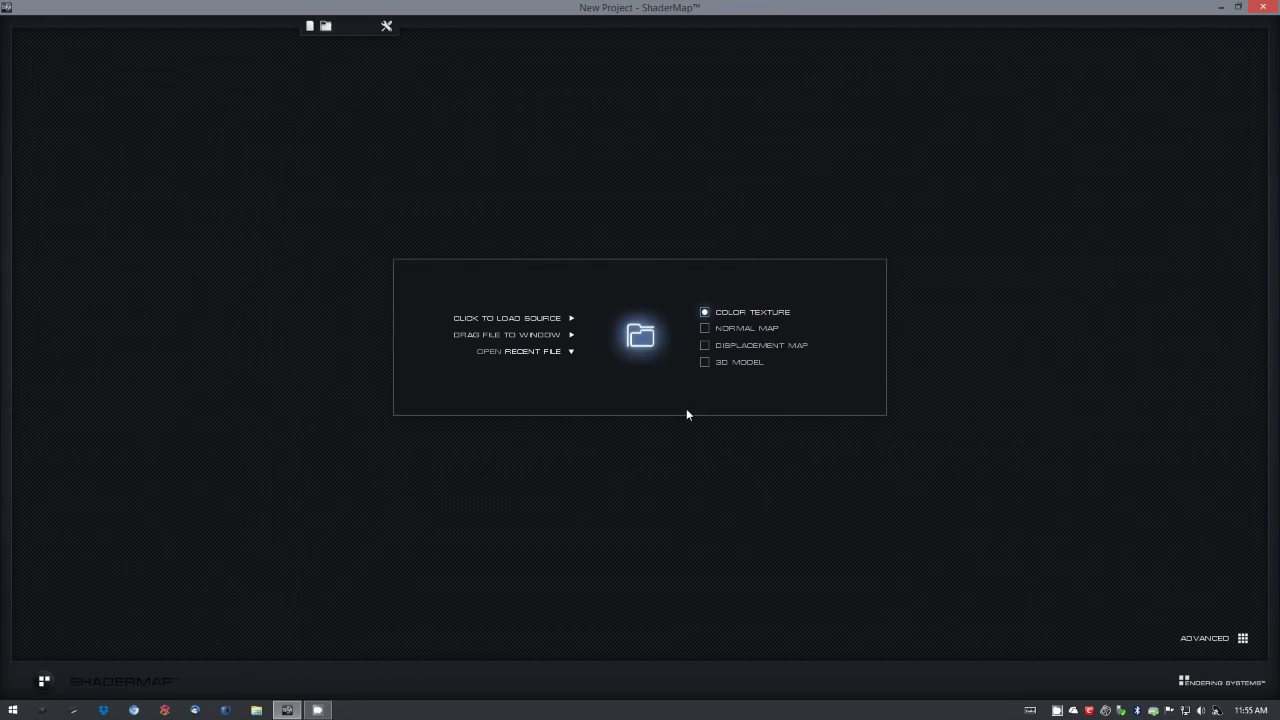
left_click(706, 363)
left_click(640, 336)
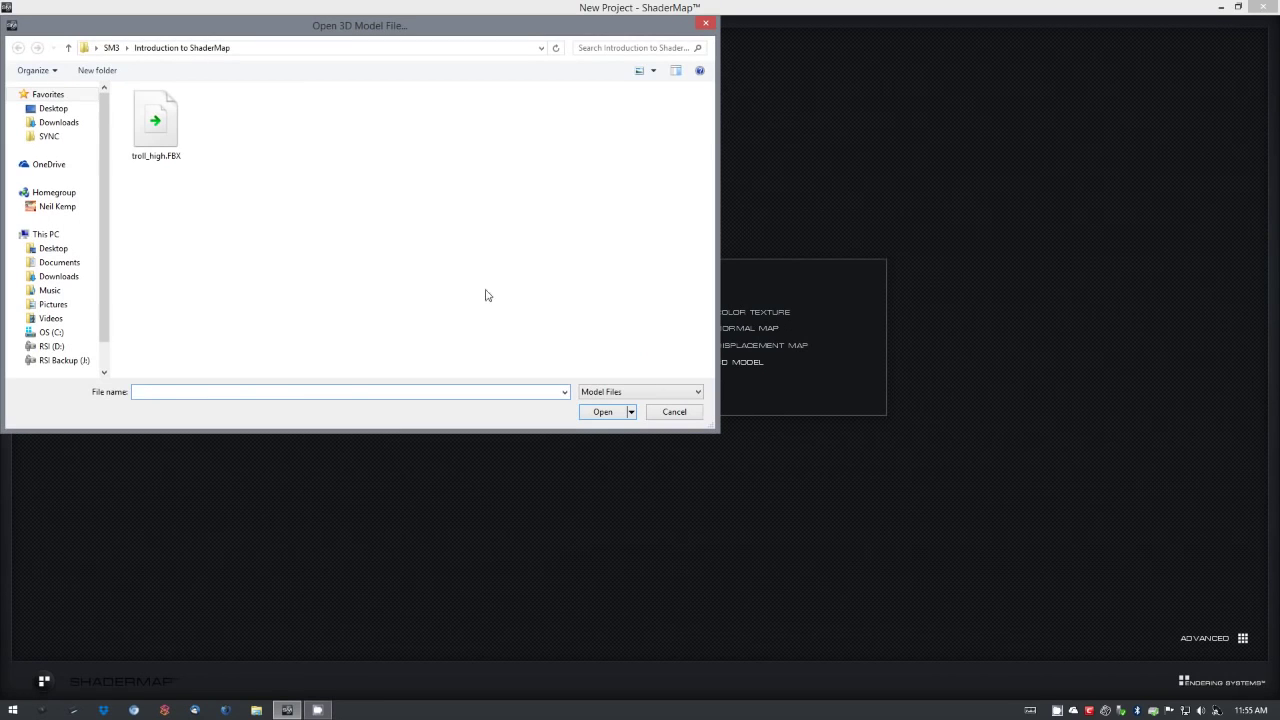
double_click(180, 150)
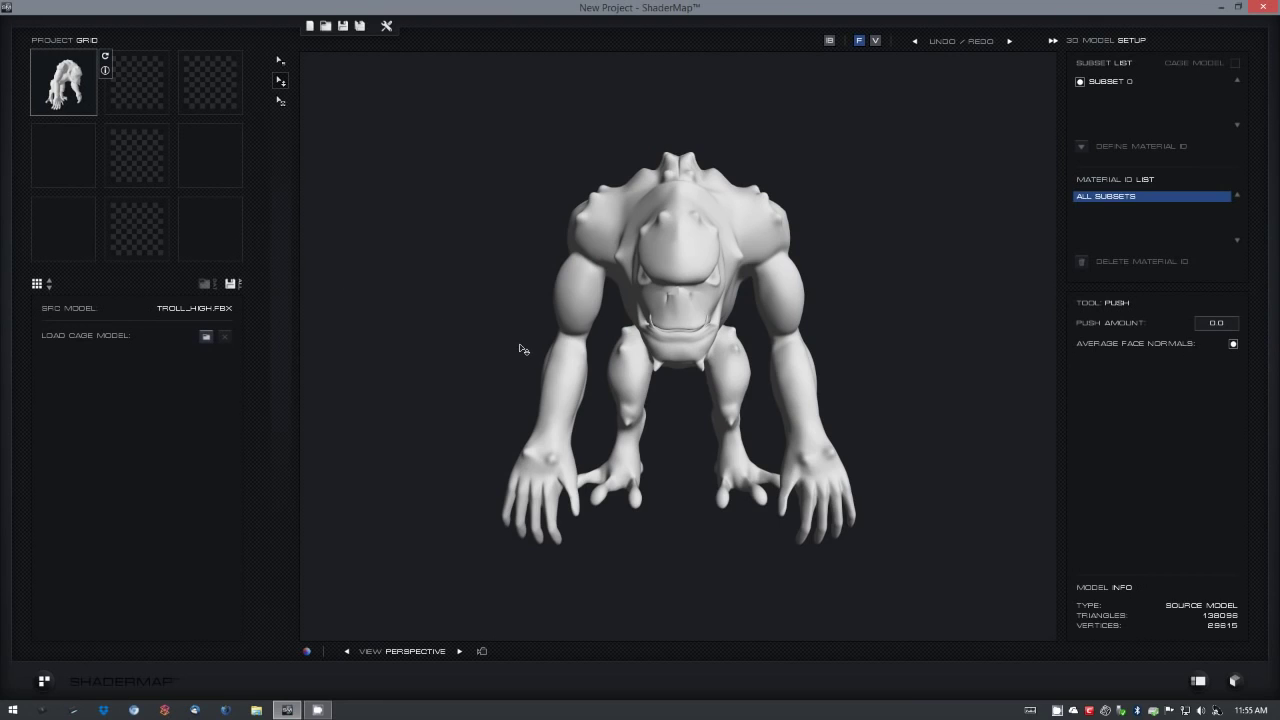
Inspect the troll and its Subset 0, then add a 1024 × 1024 Normal WS (3D Model) map.
left_click_drag(523, 354, 589, 315)
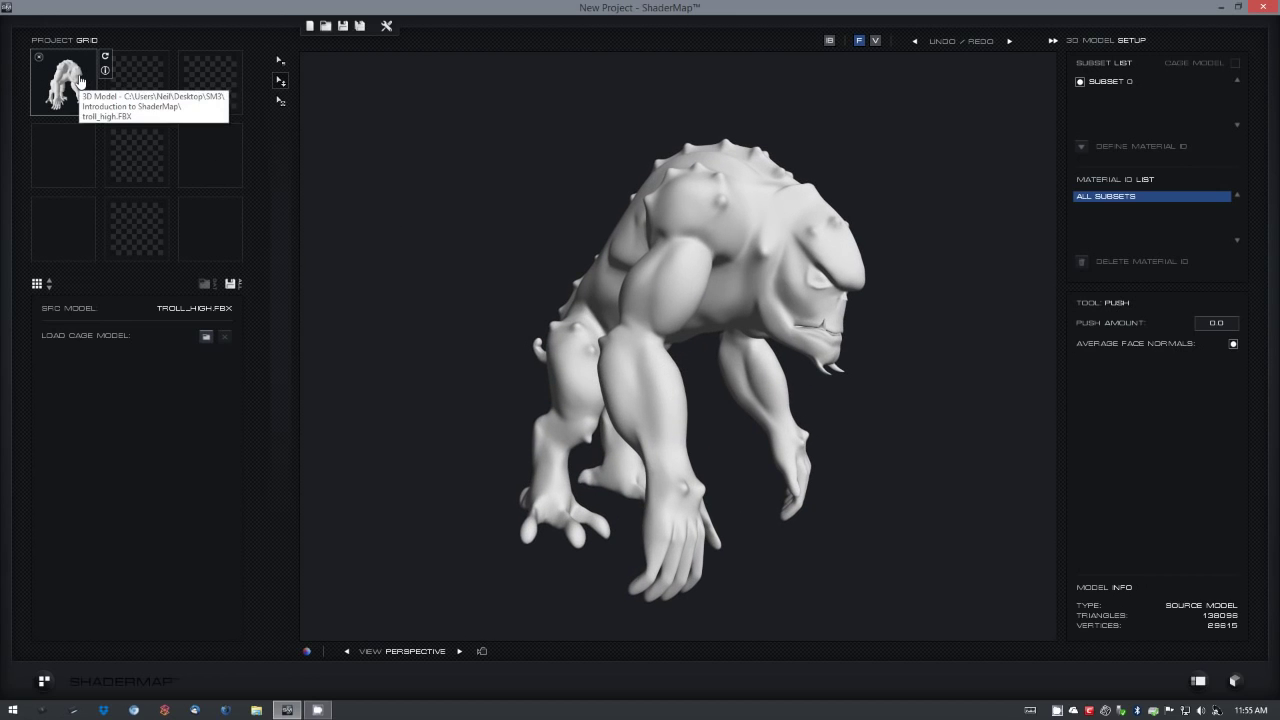
left_click(281, 61)
left_click(733, 232)
left_click_drag(692, 348, 627, 344)
left_click(501, 272)
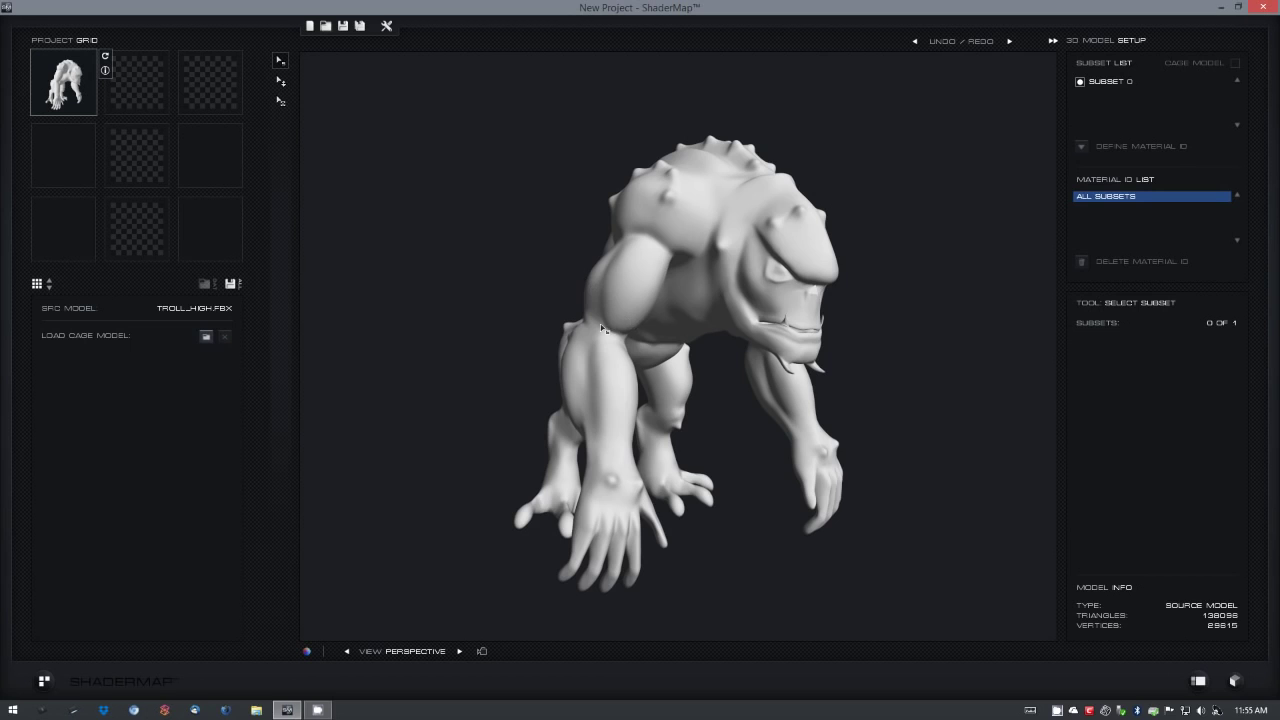
left_click_drag(605, 330, 494, 322)
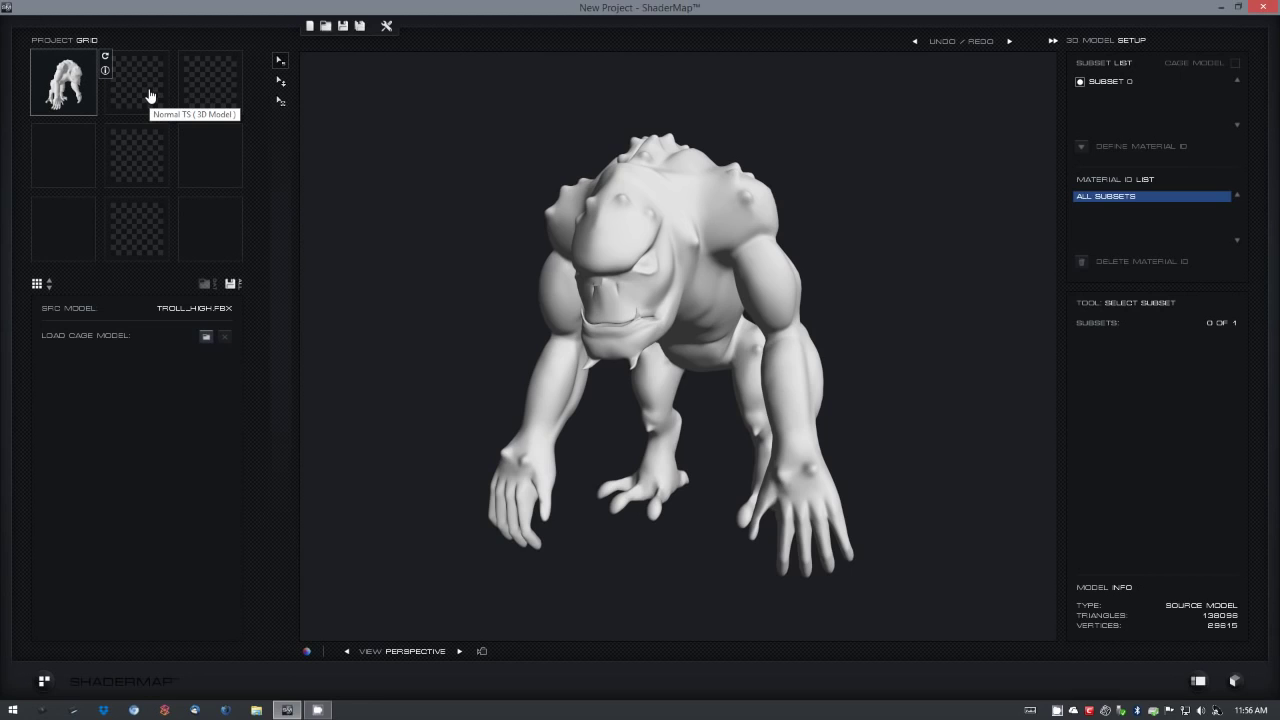
left_click(221, 89)
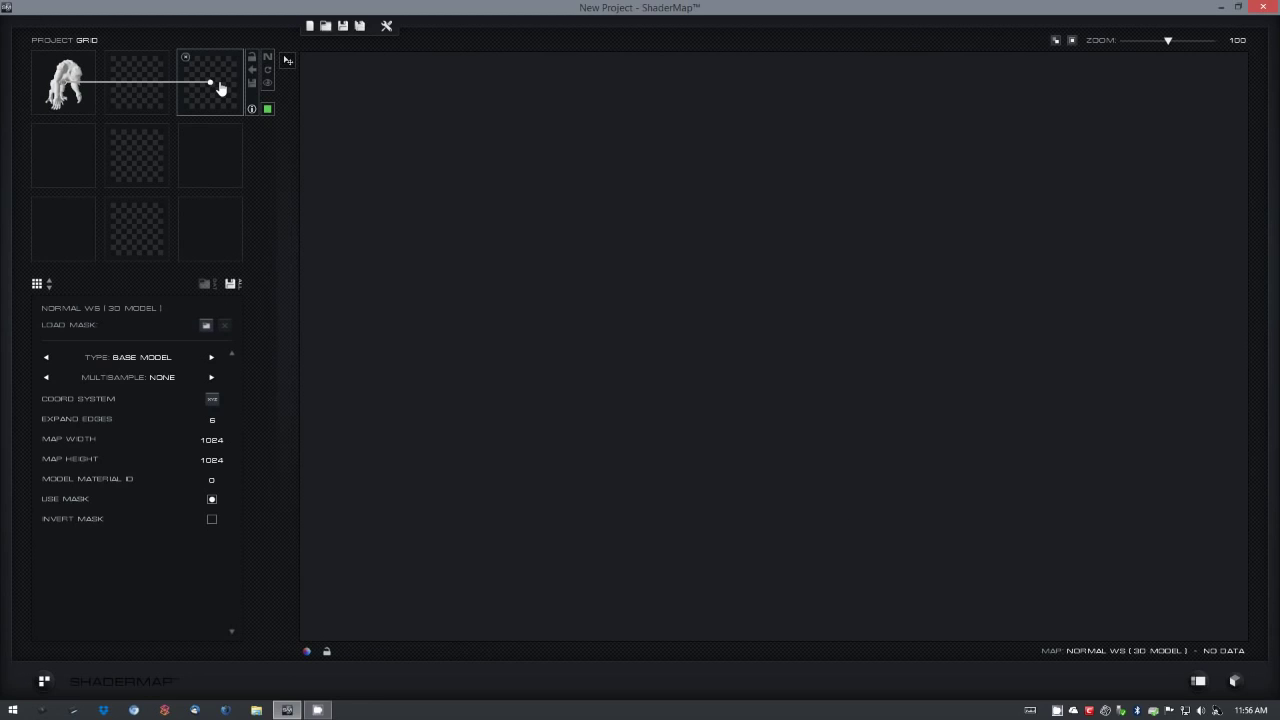
left_click(267, 109)
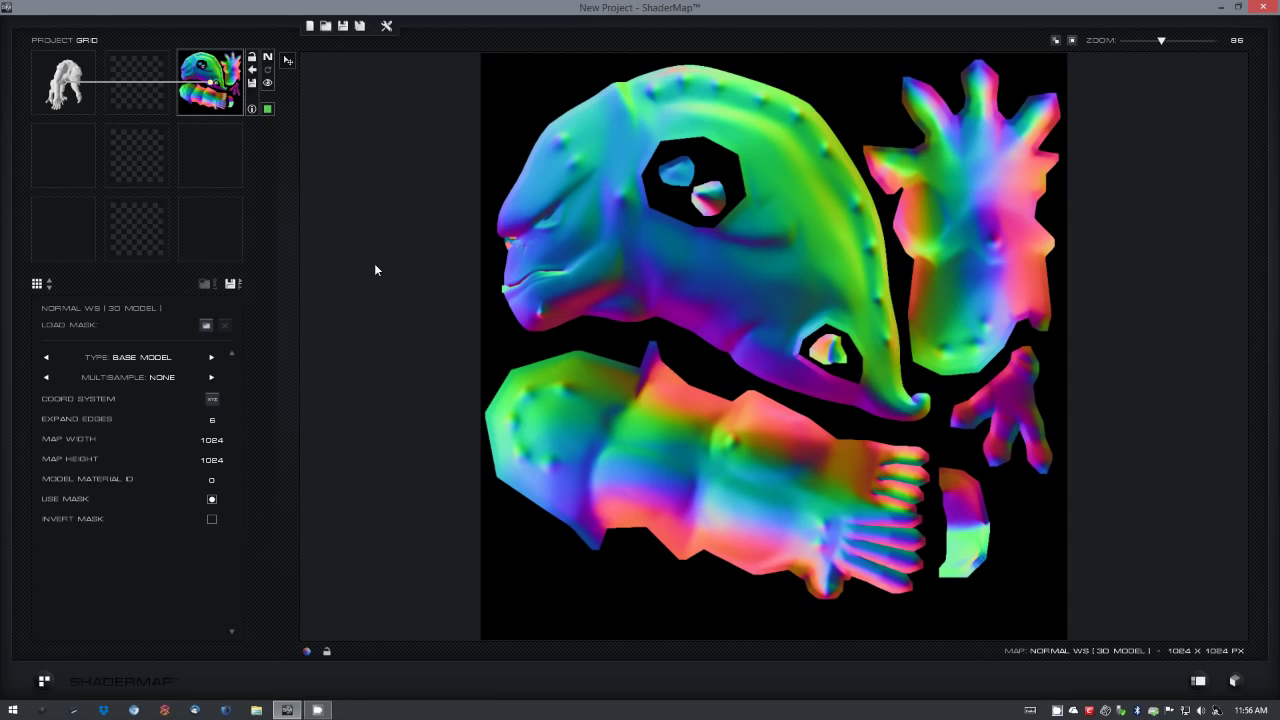
Add an Ambient Occlusion (3D Model) map node linked to the troll model.
left_click(148, 248)
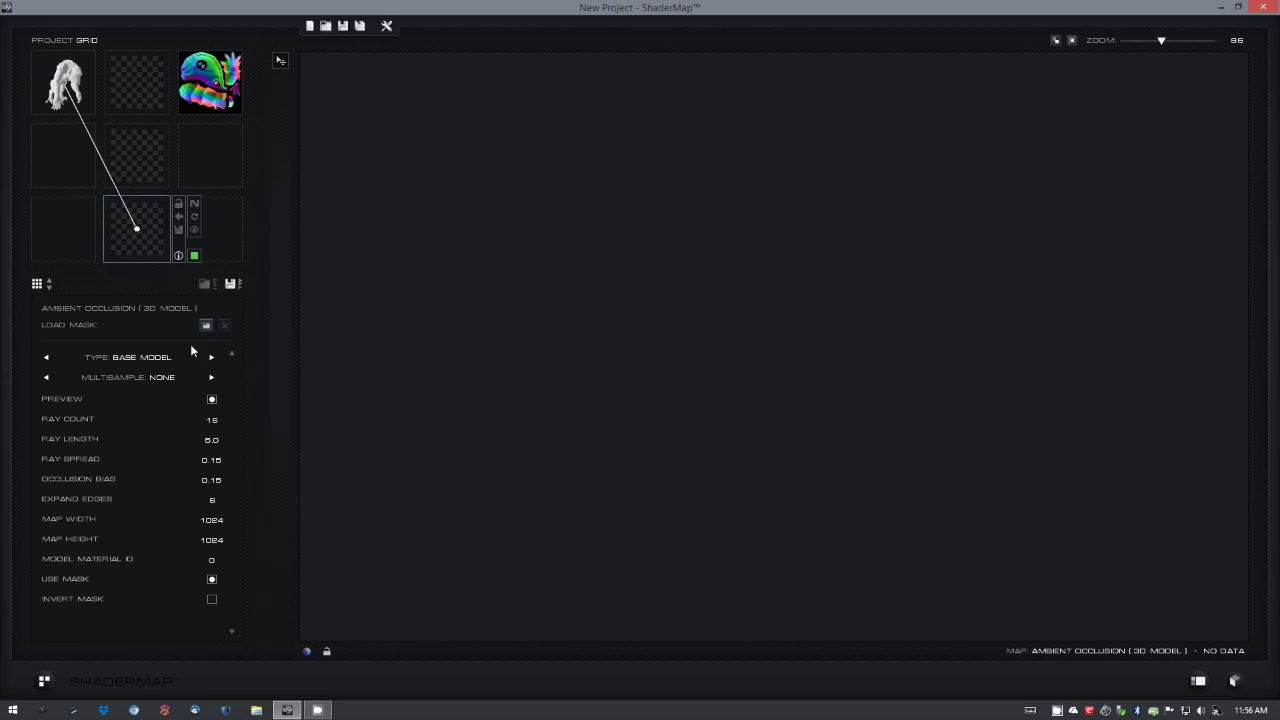
Set the AO map to X4 multisampling at 2048 × 2048 and render it.
left_click(163, 378)
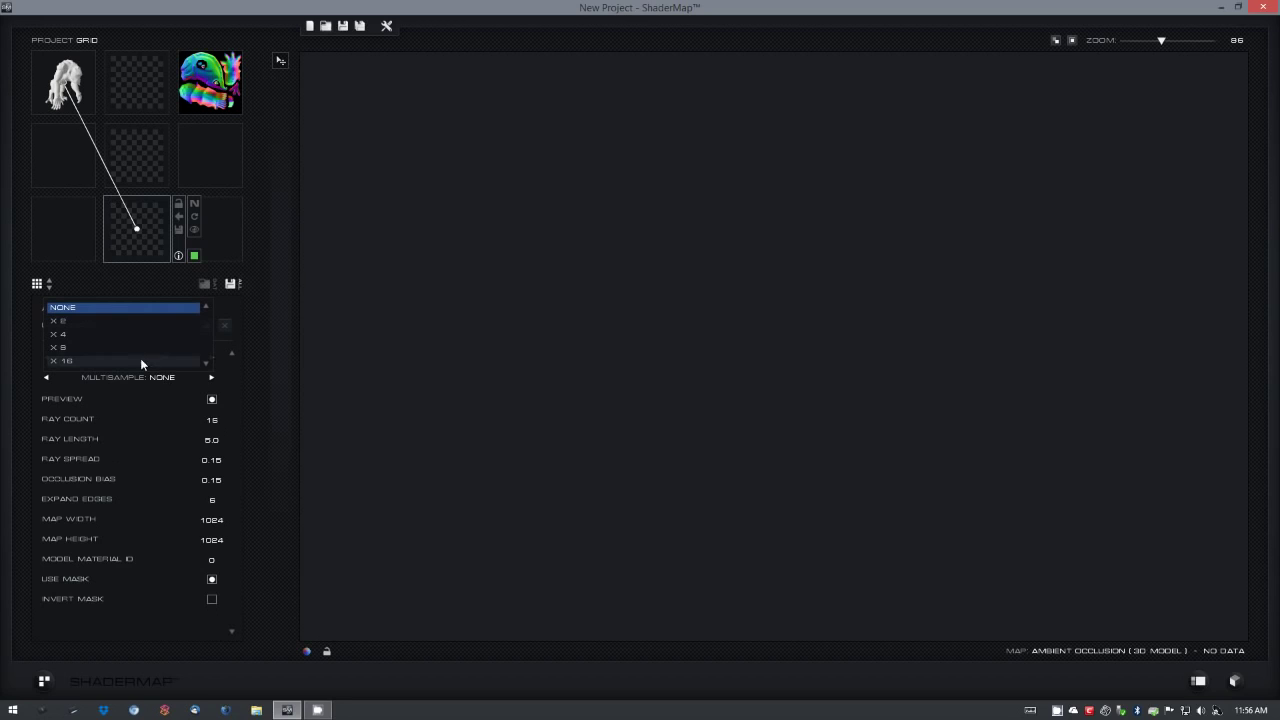
left_click(94, 333)
left_click(212, 521)
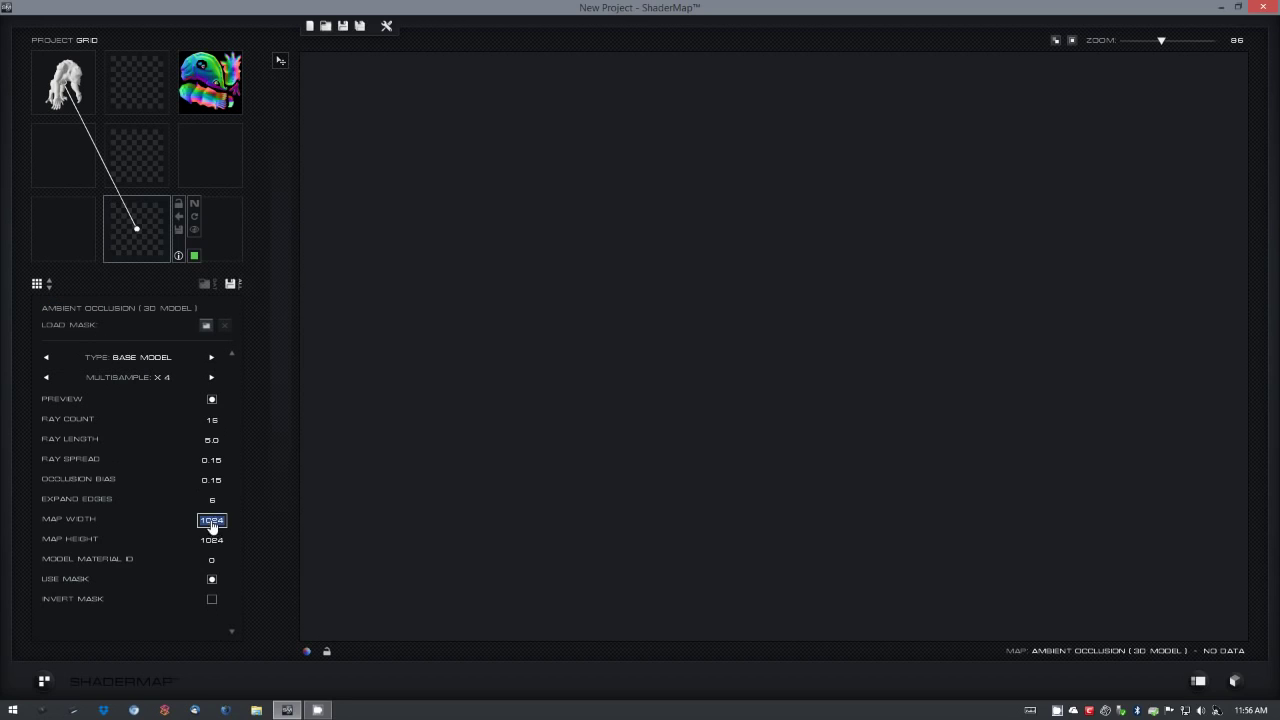
type("2048")
left_click(211, 541)
type("2048")
left_click(194, 256)
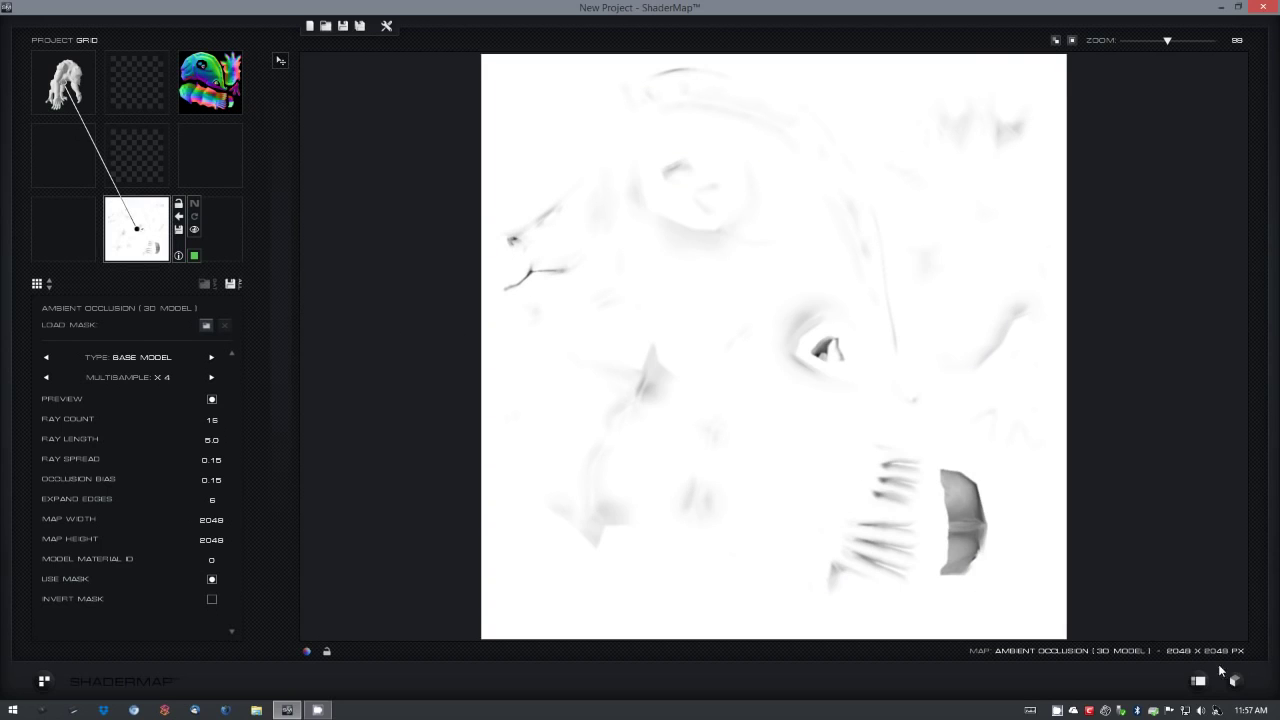
Load troll_high.FBX into the material visualizer.
left_click(1238, 694)
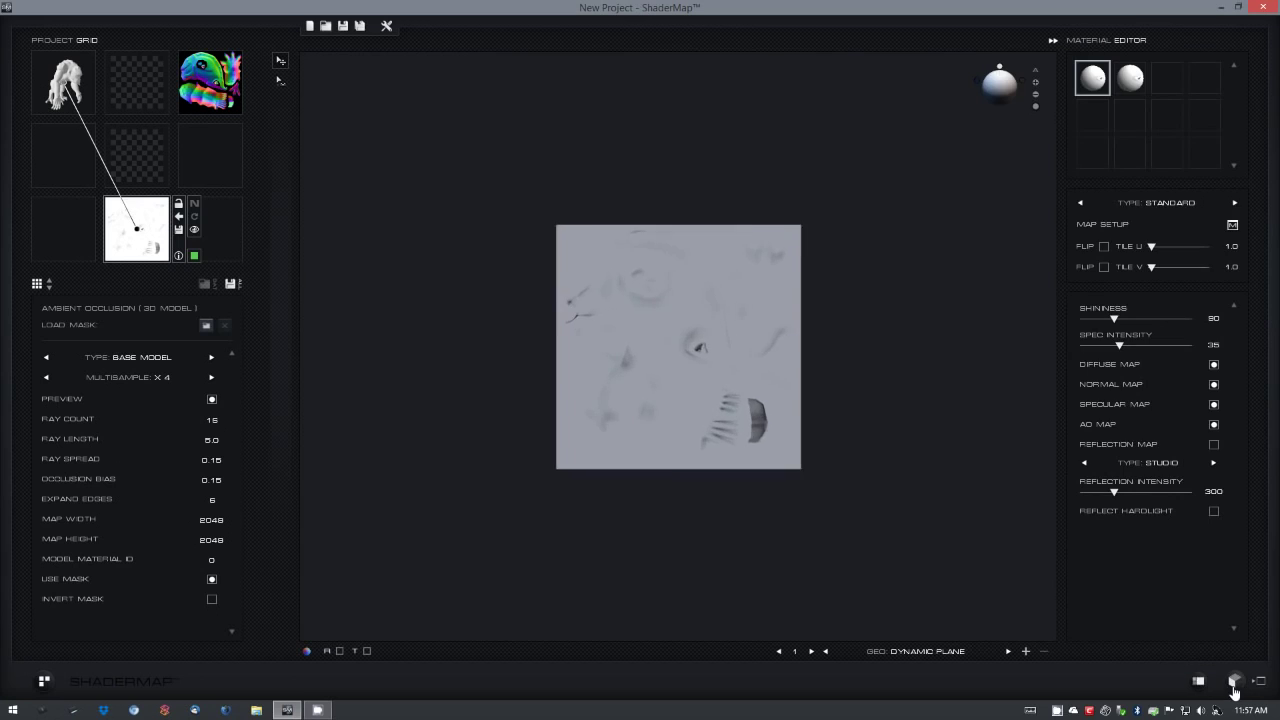
left_click(1025, 652)
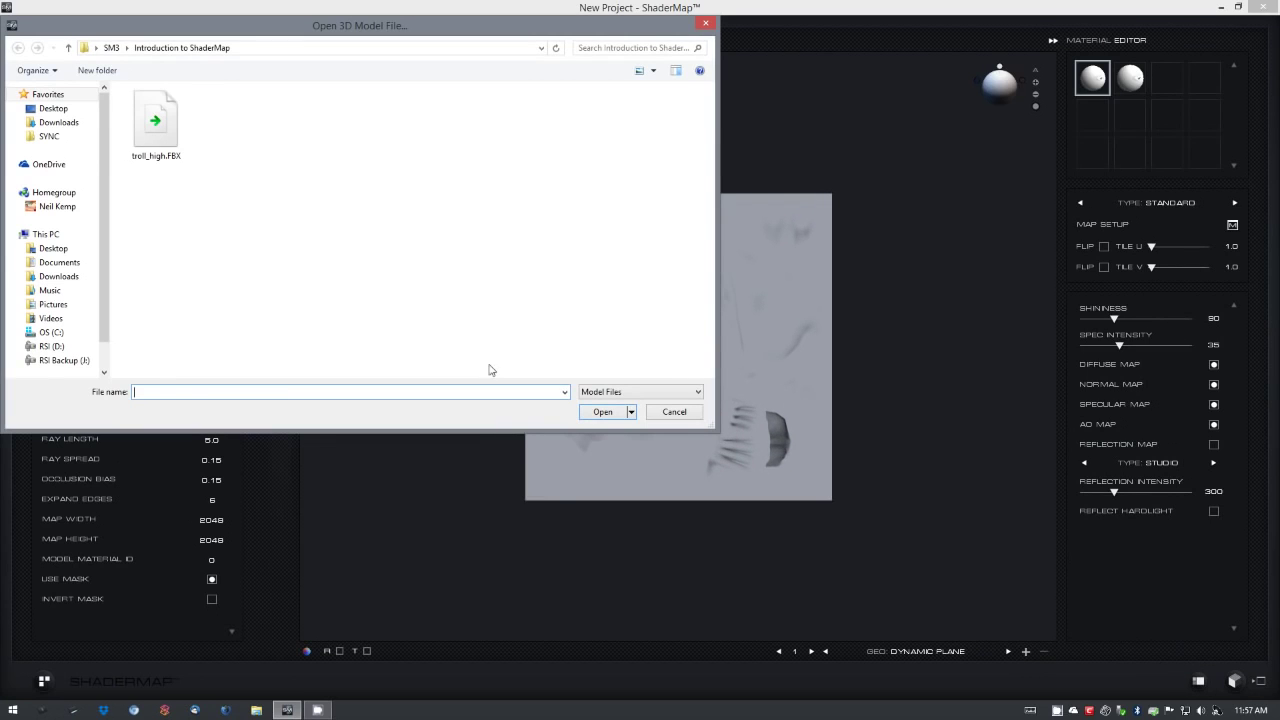
left_click(152, 128)
double_click(150, 140)
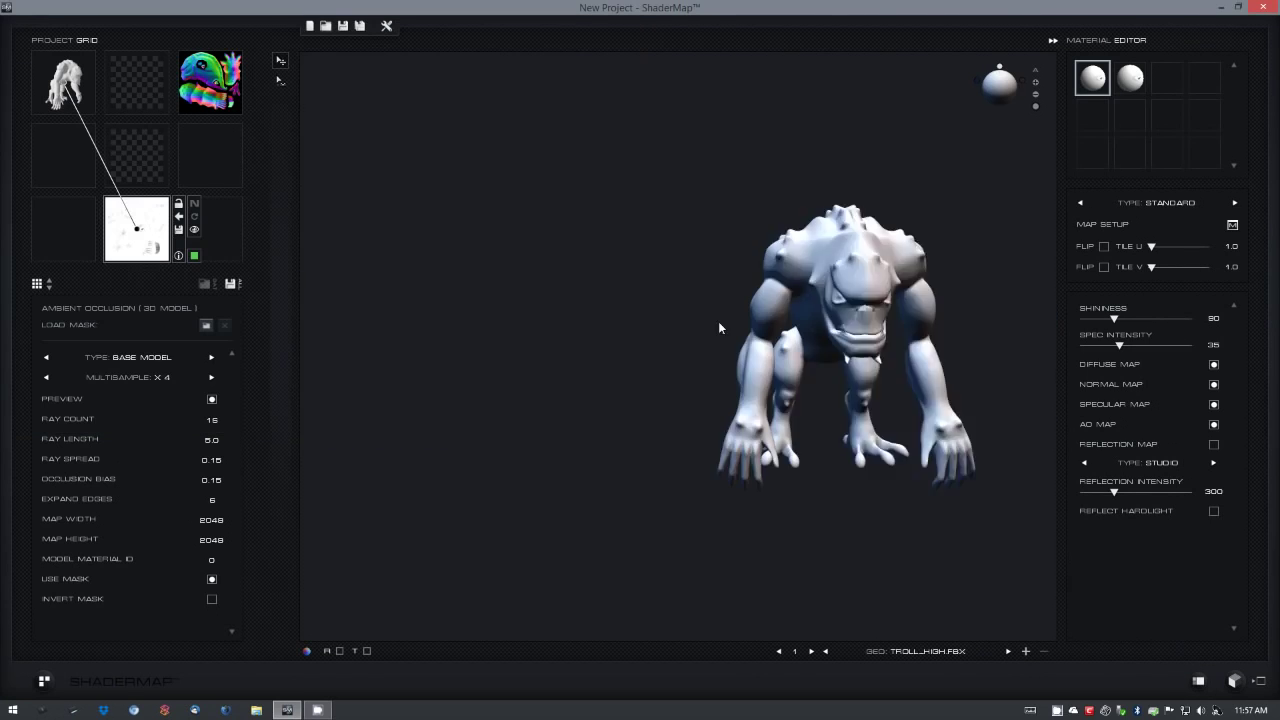
mouse_move(705, 343)
left_mouse_down()
mouse_move(623, 330)
mouse_move(748, 345)
mouse_move(708, 368)
left_mouse_up()
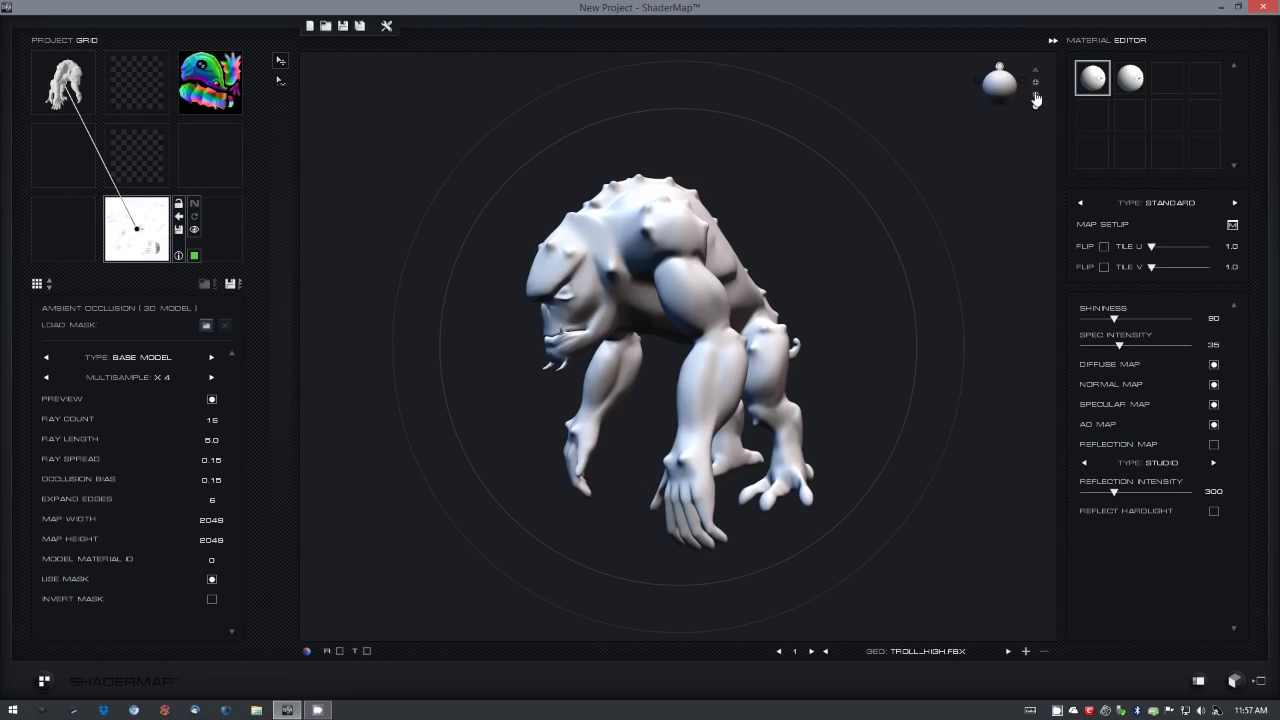
Change the visualizer light colour to near-white light grey.
left_click(1035, 94)
left_click(1035, 80)
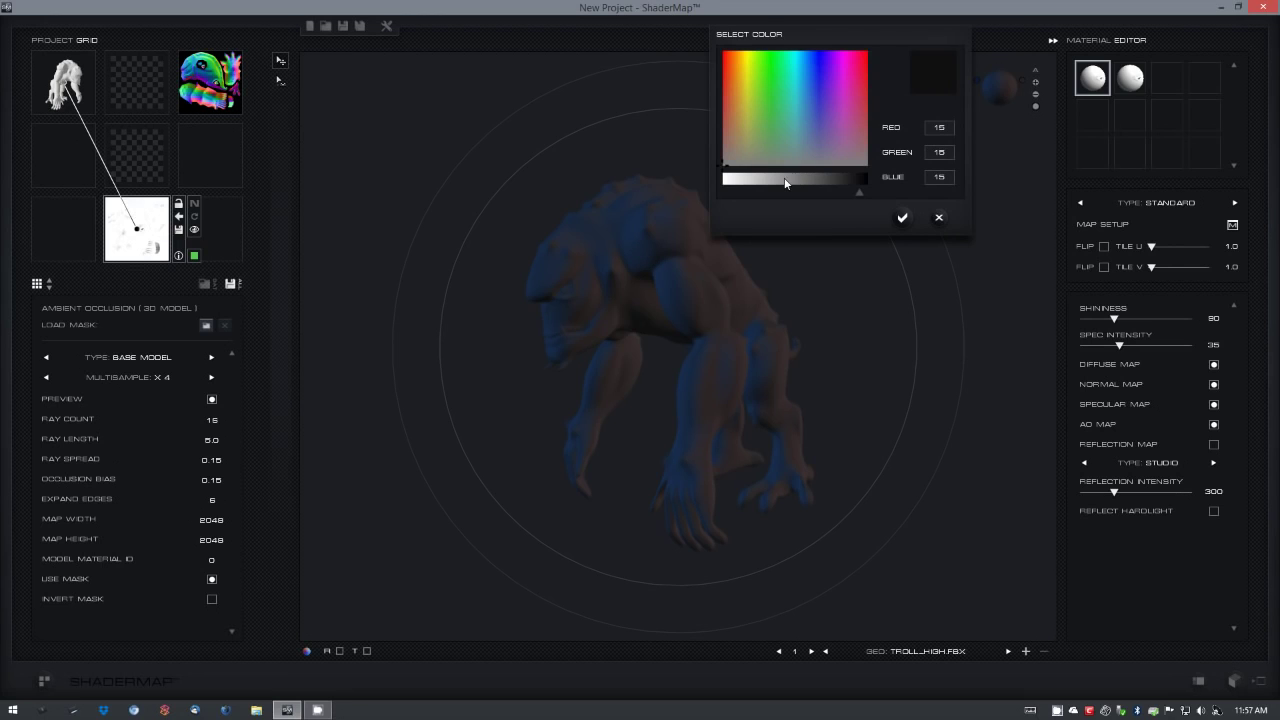
left_click_drag(788, 184, 763, 183)
left_click(900, 217)
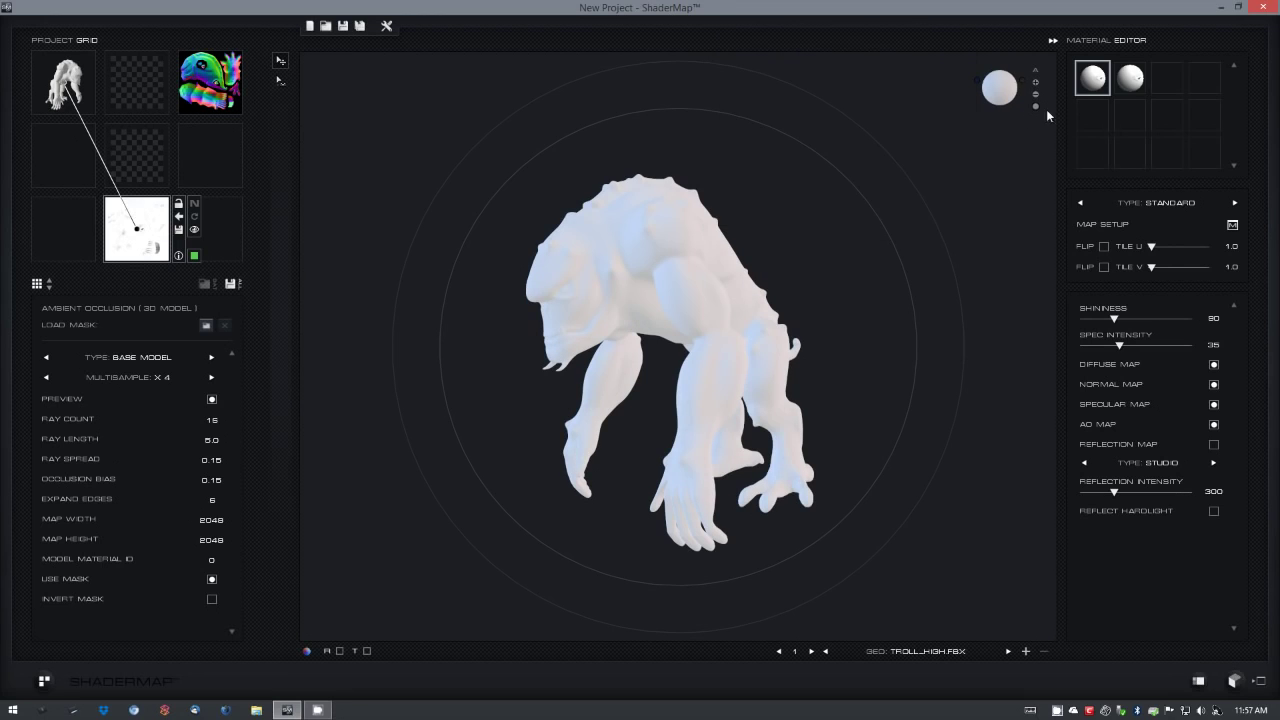
Compare the troll's shading with the AO map switched off and back on.
left_click_drag(698, 282, 715, 376)
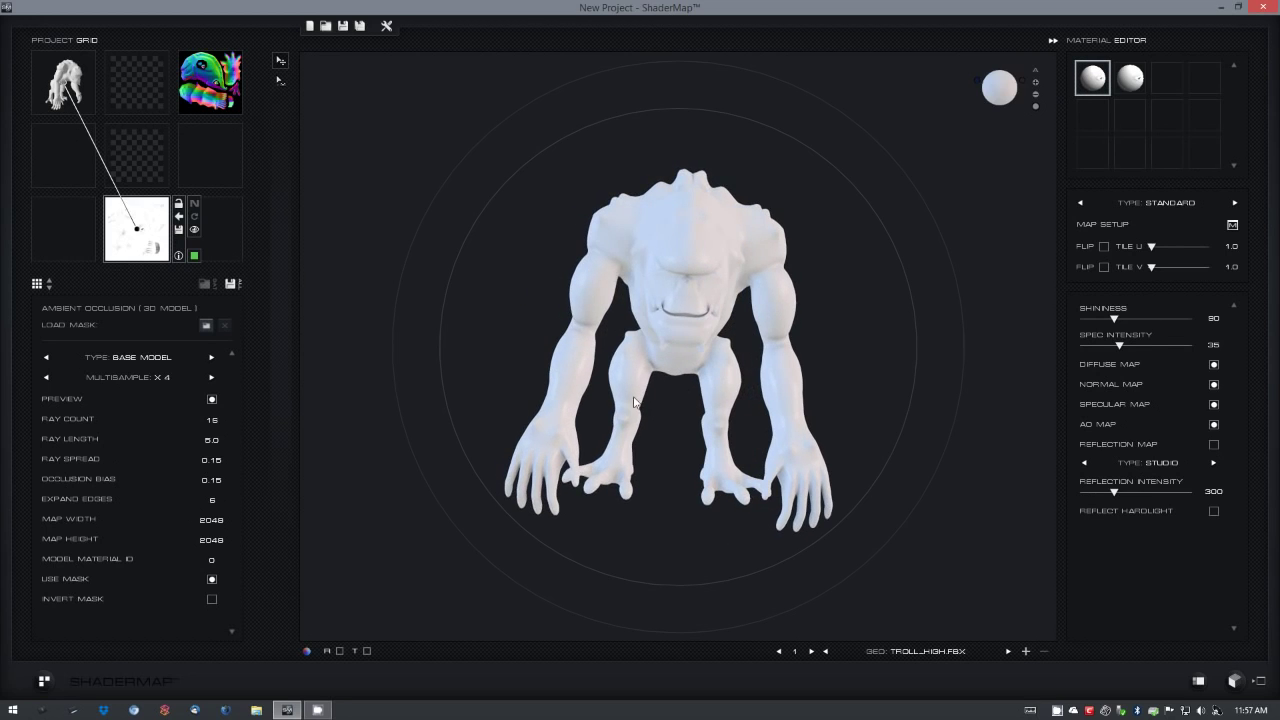
left_click_drag(636, 401, 651, 408)
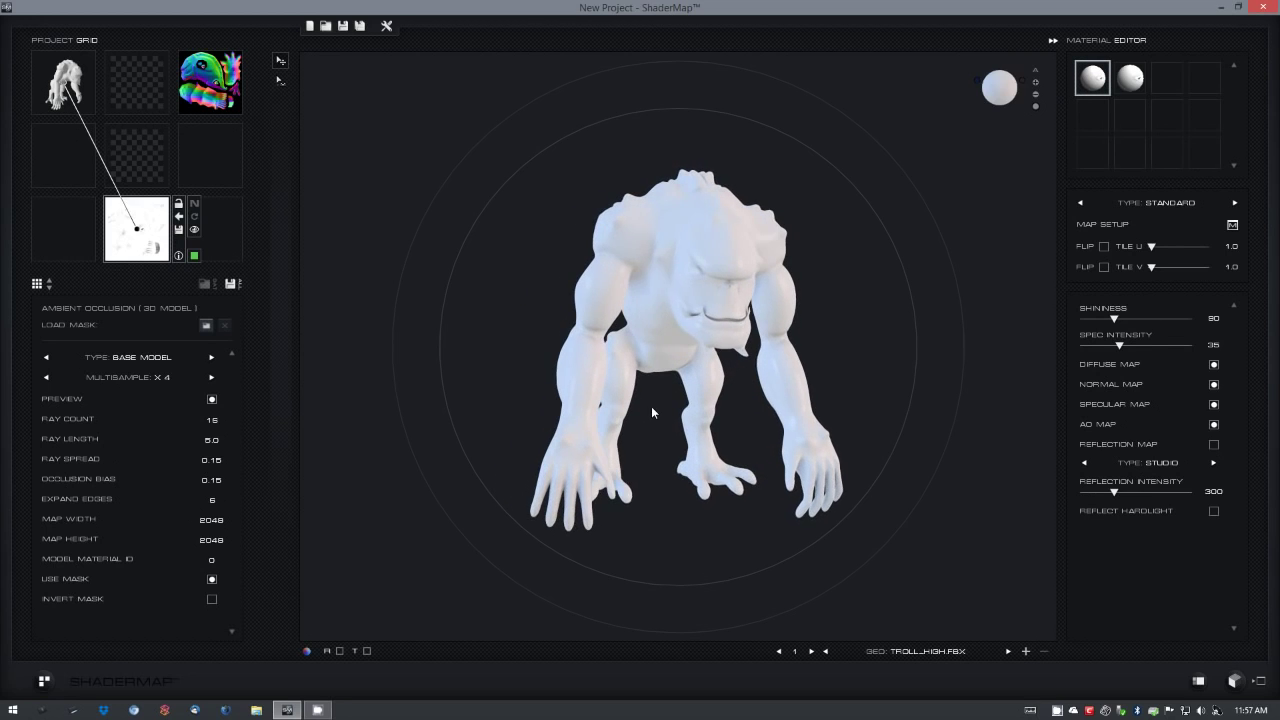
left_click(1213, 426)
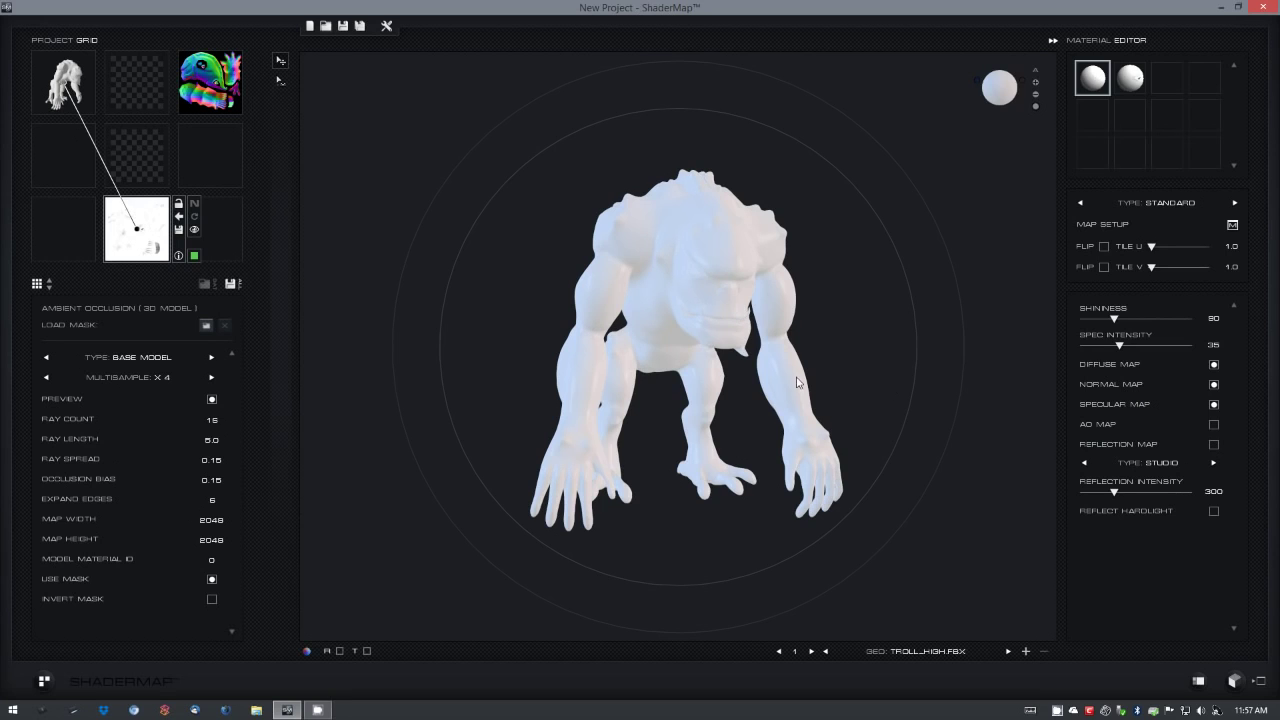
mouse_move(792, 378)
left_mouse_down()
mouse_move(661, 372)
mouse_move(800, 378)
left_mouse_up()
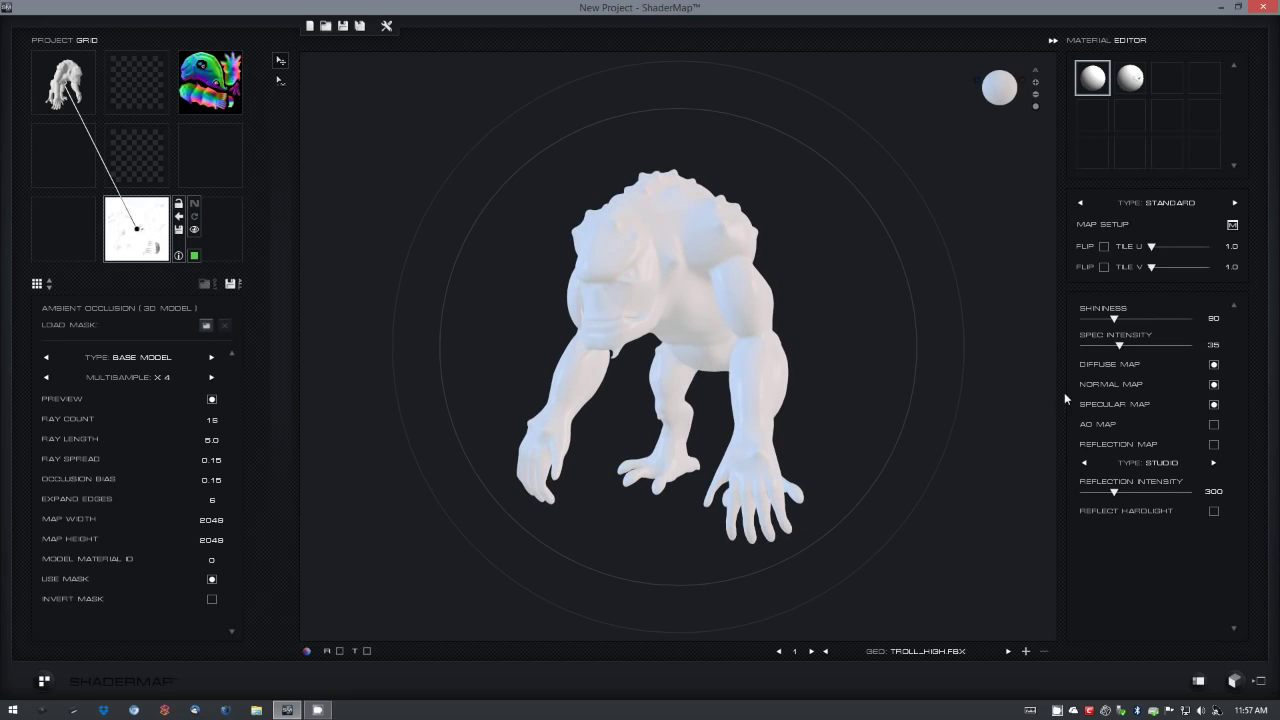
left_click(1212, 422)
Use the world-space normal map as the troll material's diffuse map and orbit the coloured model.
double_click(1091, 80)
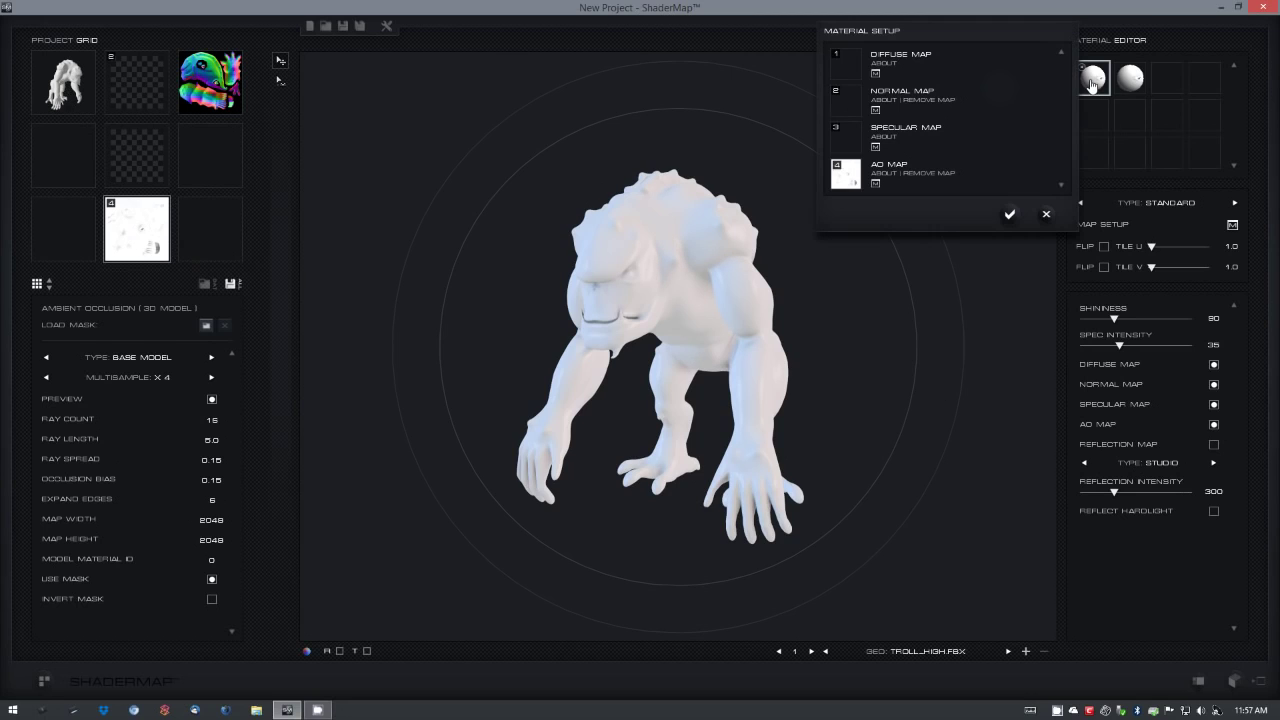
left_click(875, 73)
left_click(970, 98)
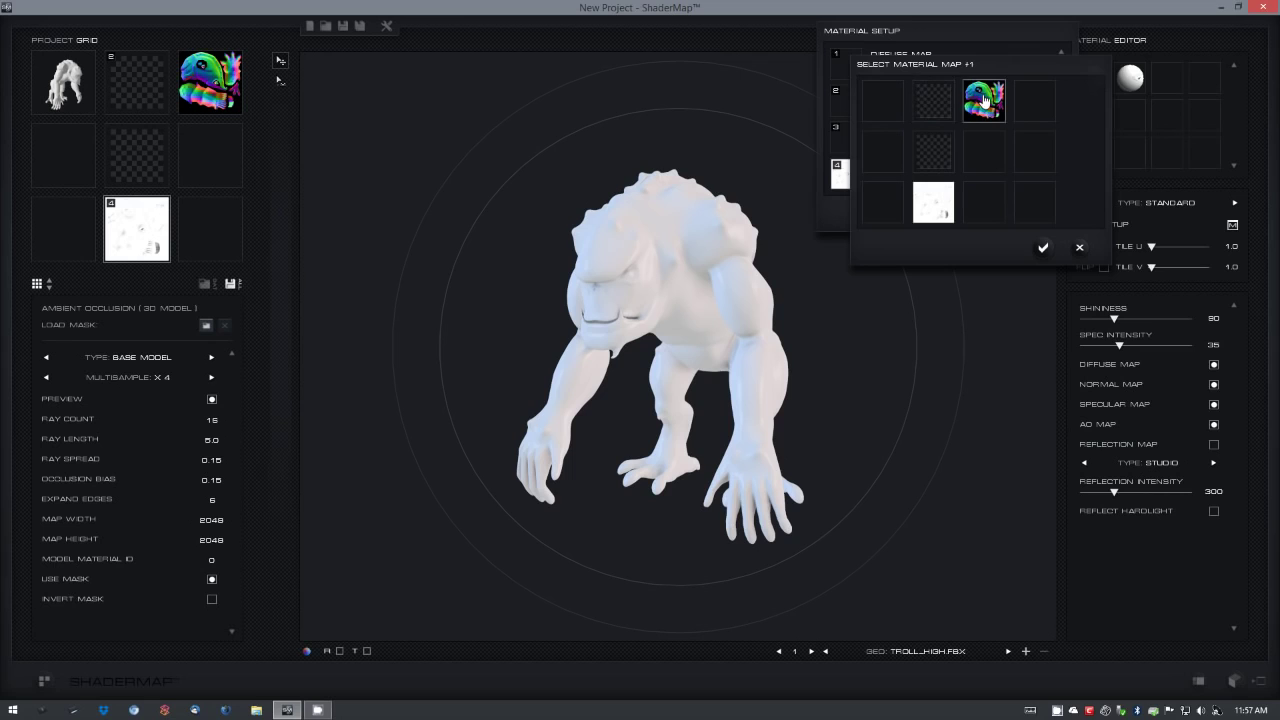
left_click(1043, 249)
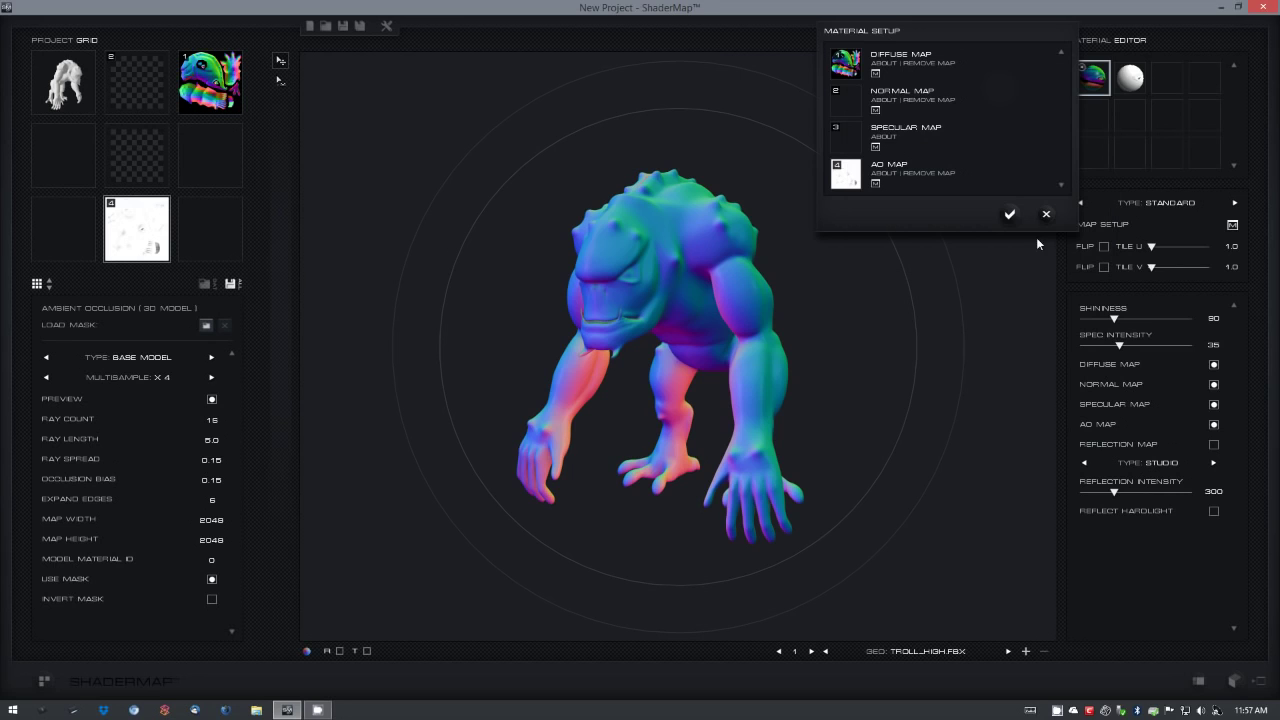
left_click(1008, 215)
left_click_drag(766, 354, 546, 369)
left_click_drag(650, 367, 794, 351)
left_click_drag(622, 384, 592, 385)
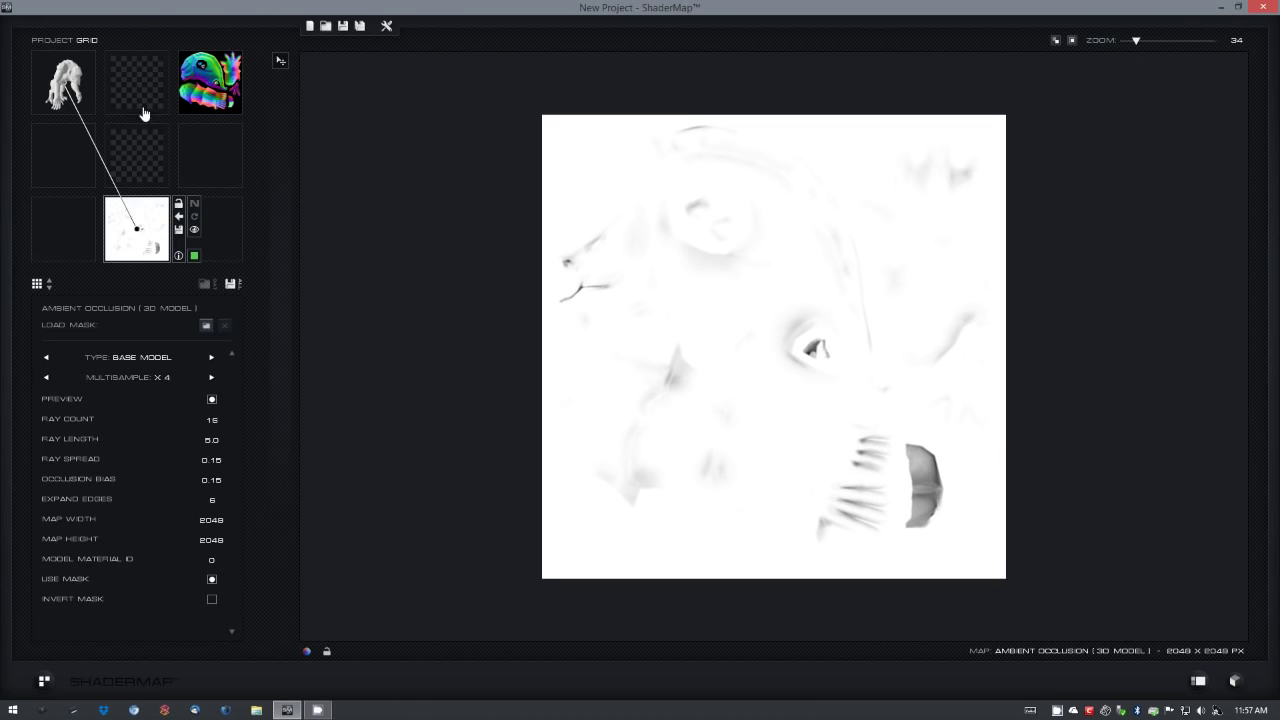
Leave the AO map view and show the troll_high.FBX model's 3D setup.
left_click(143, 114)
left_click(68, 106)
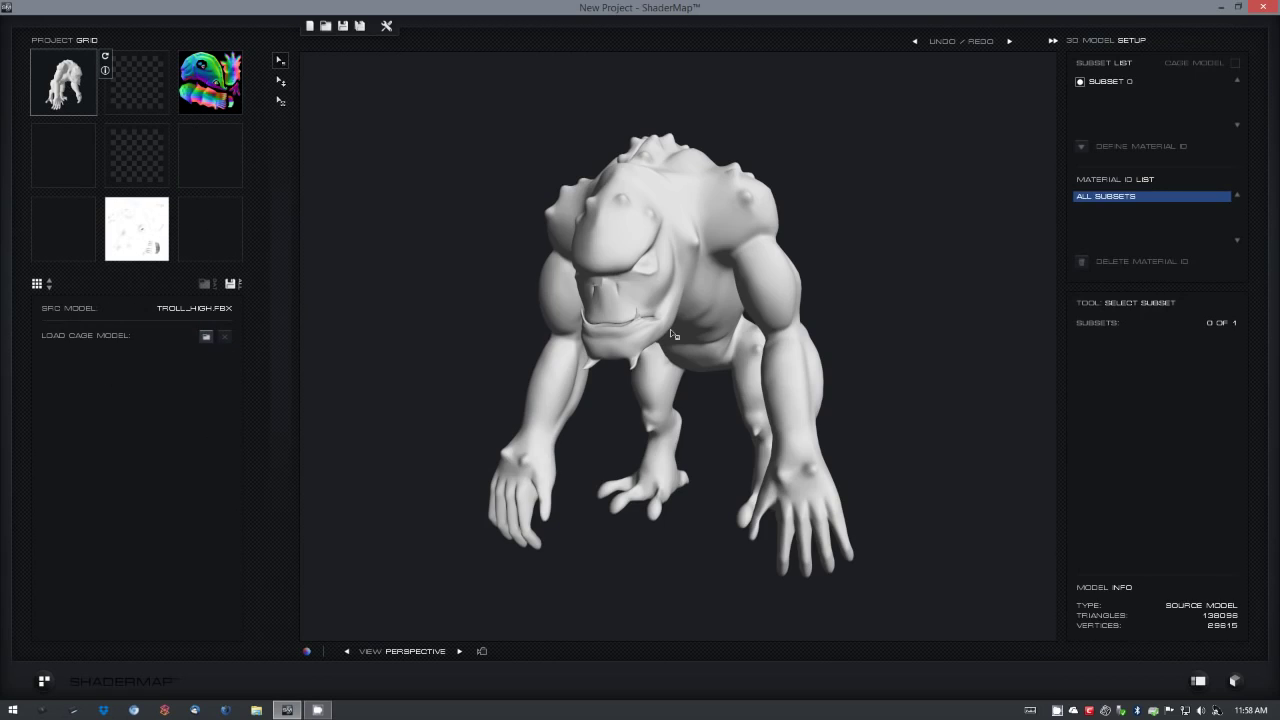